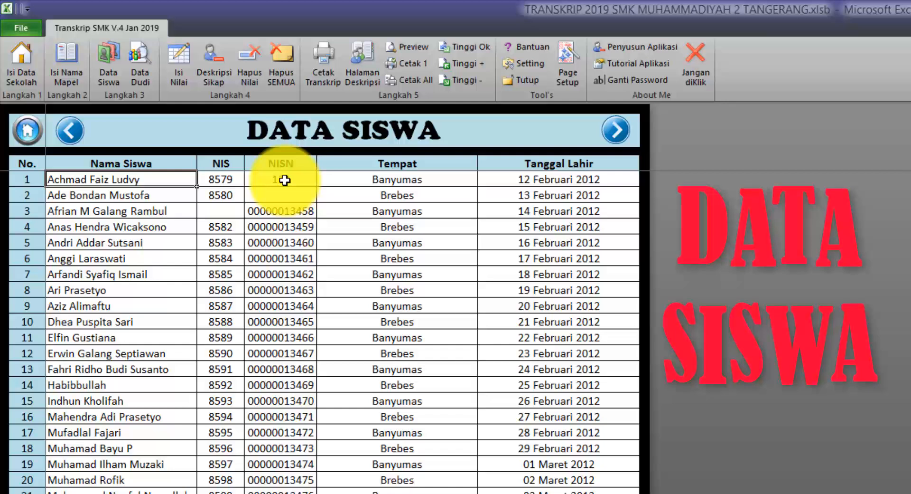
- Examine the student data table, including the birthplace and birth date columns, the empty numbered rows and the last filled row
drag(435, 183, 584, 321)
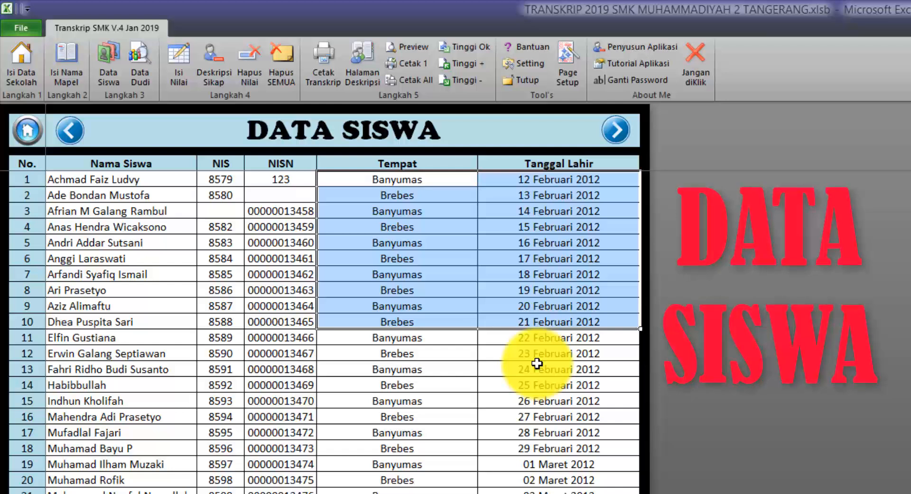
scroll(537, 363, down, 4)
scroll(407, 340, up, 4)
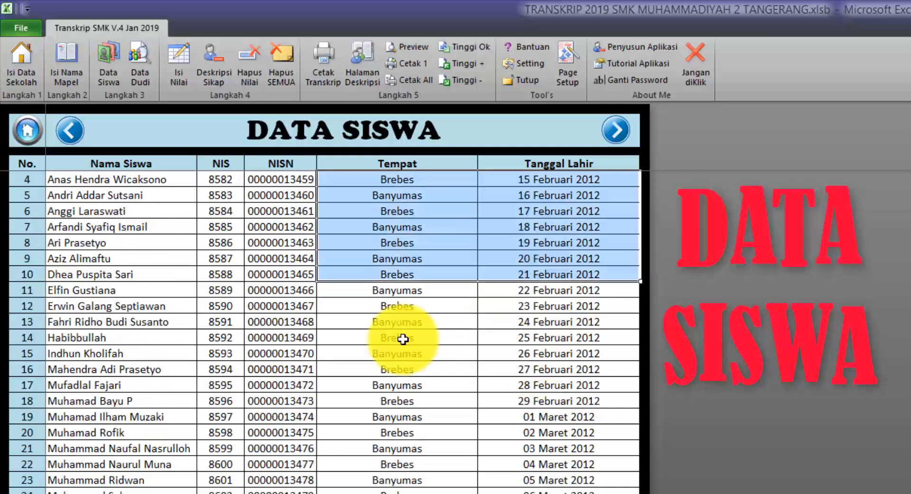
click(101, 179)
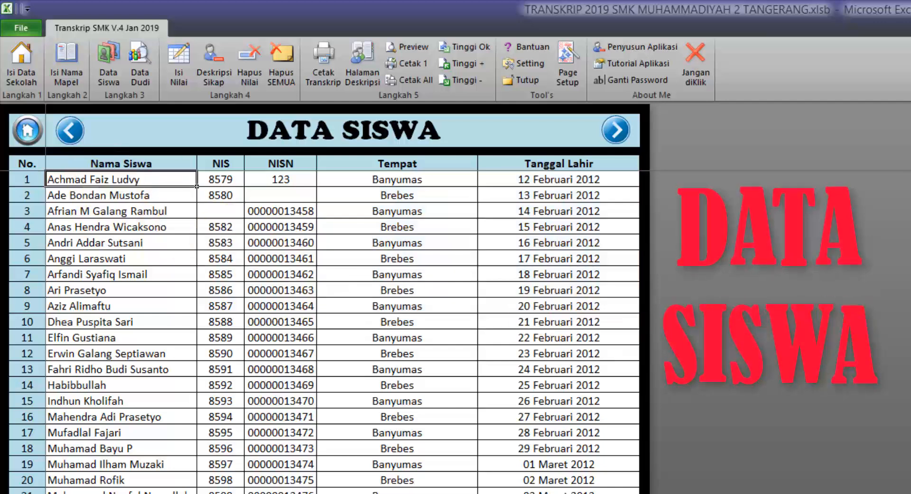
scroll(324, 333, down, 20)
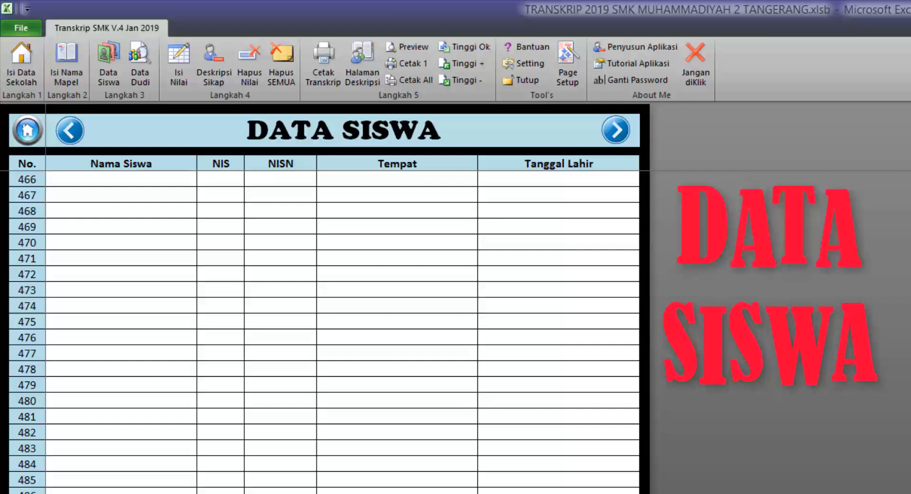
scroll(132, 429, down, 4)
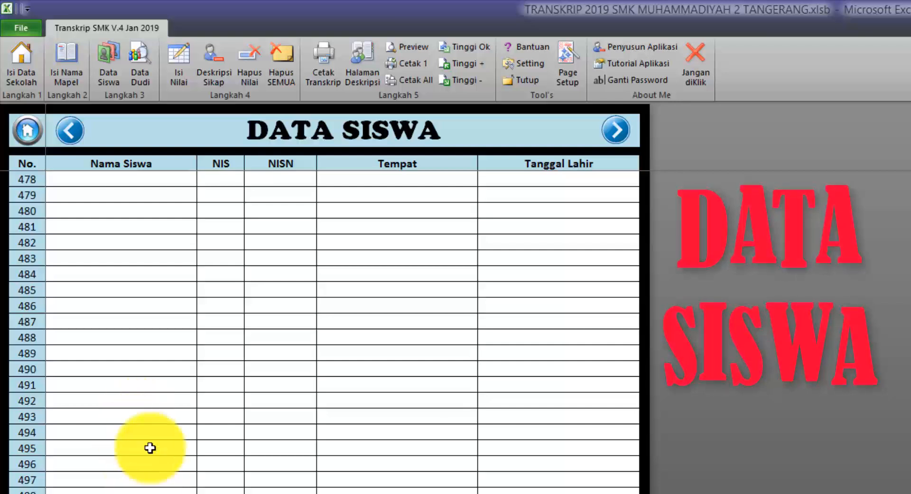
scroll(149, 447, up, 6)
click(94, 181)
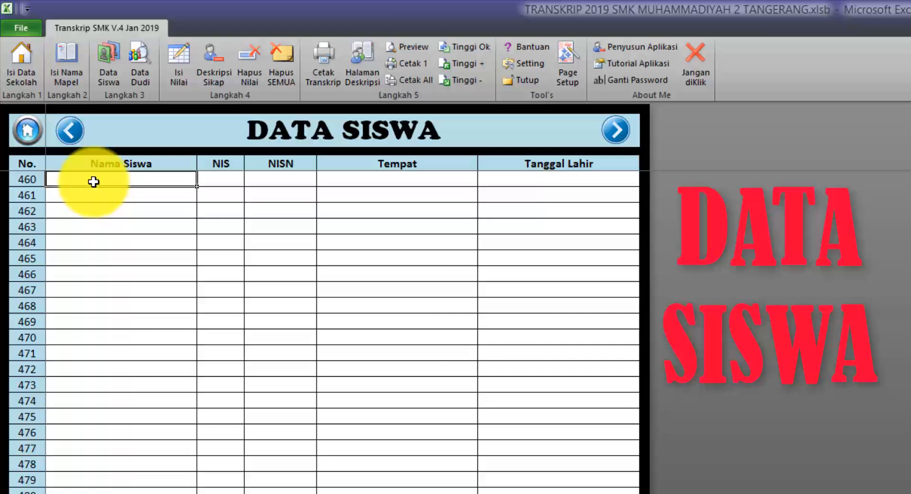
key(ctrl+Up)
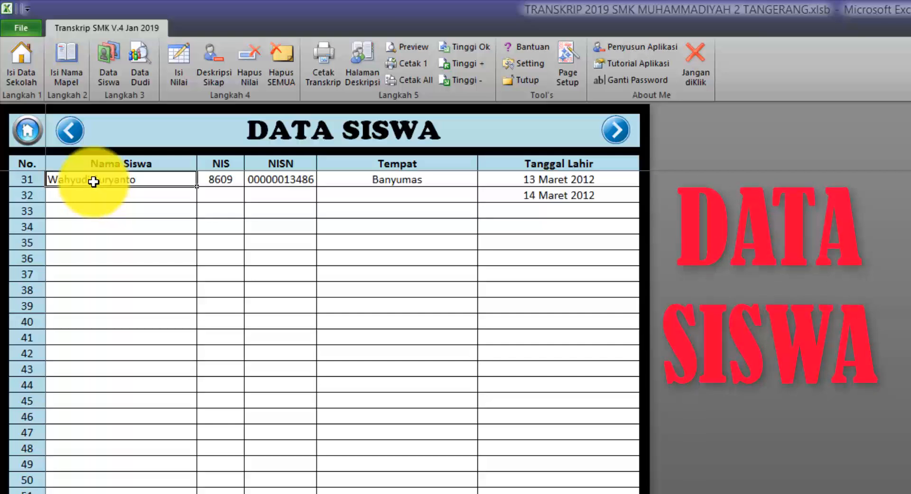
scroll(428, 353, up, 10)
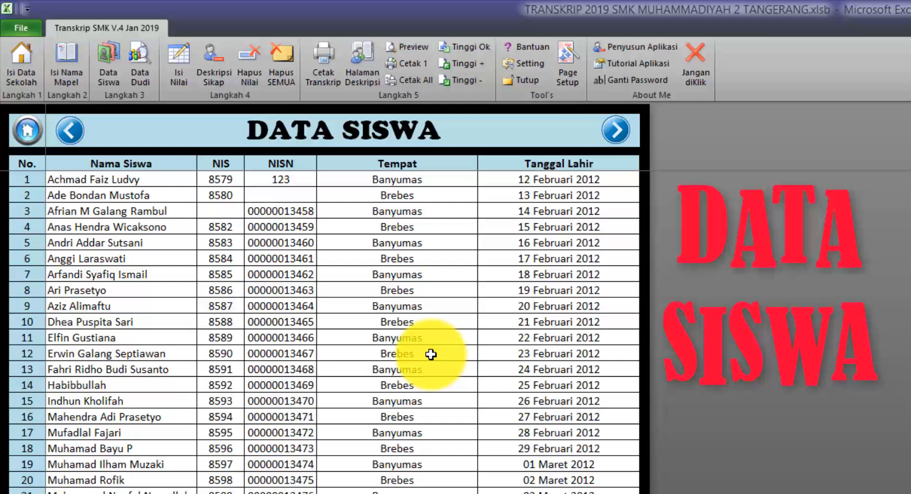
click(128, 178)
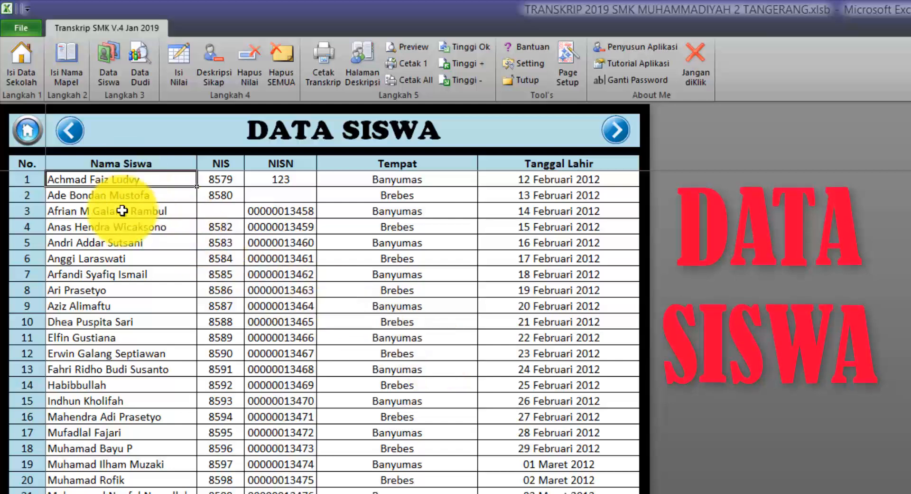
drag(98, 177, 565, 420)
click(311, 341)
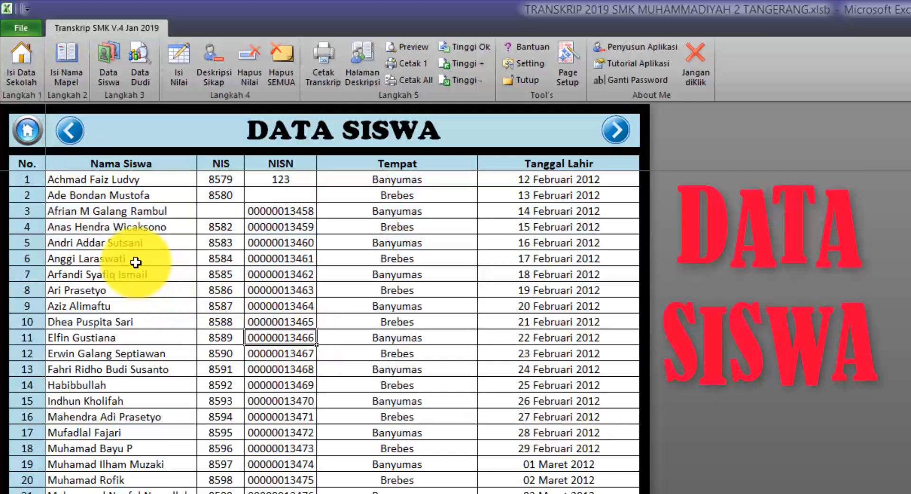
click(103, 182)
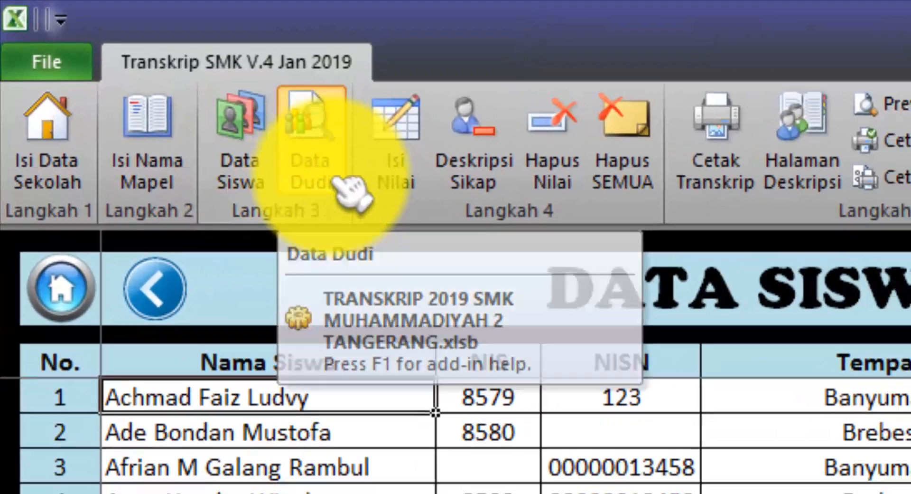
- Open the Data Dudi sheet and review its internship company, location, duration and remarks columns
click(242, 125)
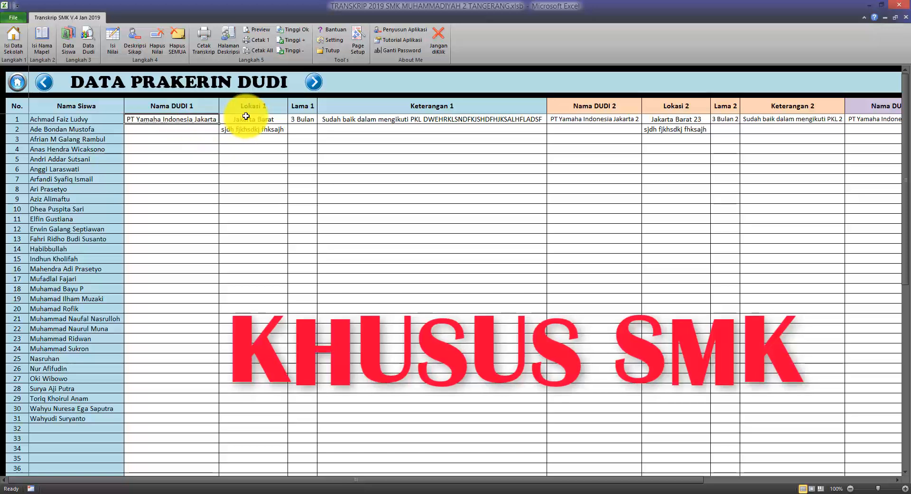
click(266, 118)
click(302, 119)
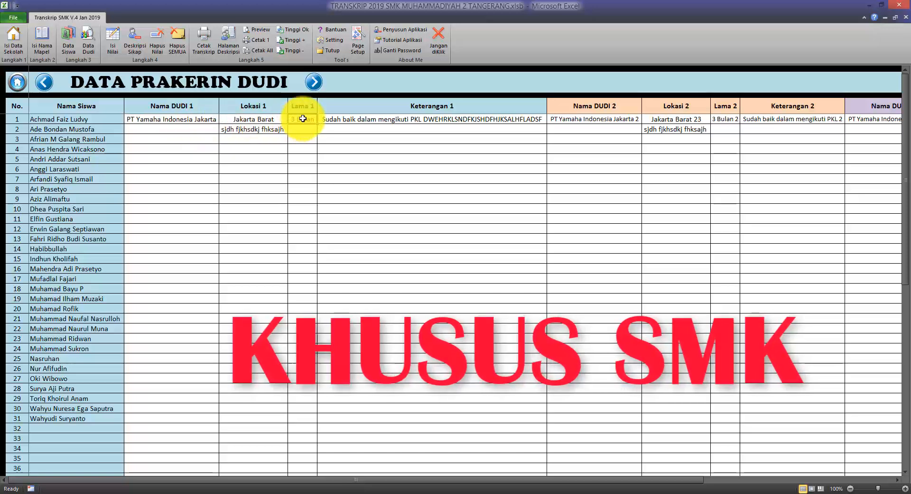
click(352, 119)
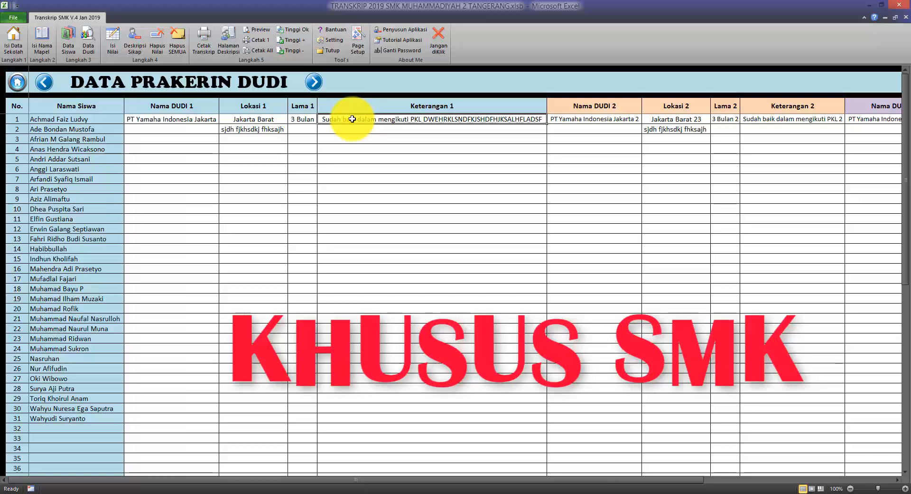
click(189, 129)
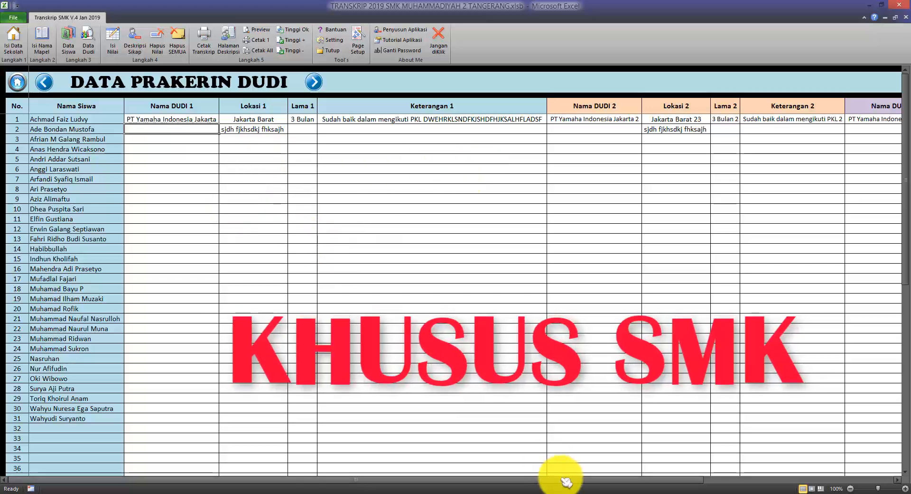
drag(574, 479, 448, 481)
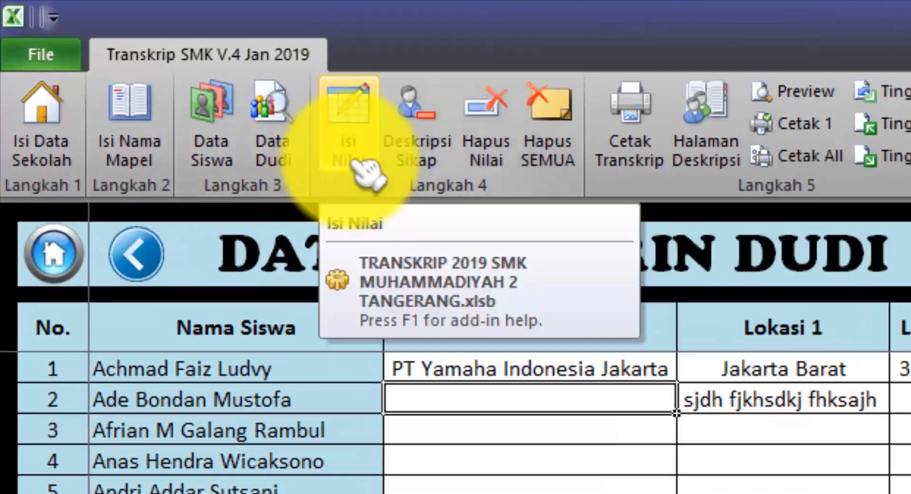
- Open the Isi Nilai grade entry sheet and choose Matematika as the subject
click(355, 161)
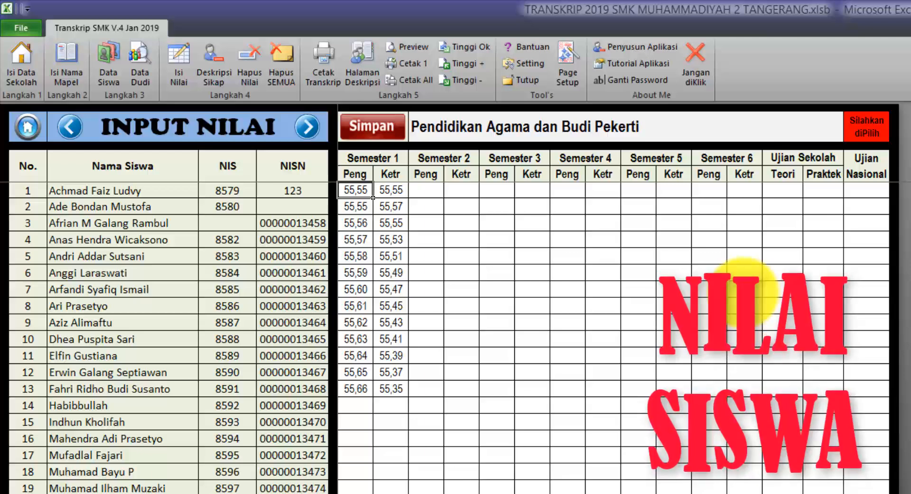
click(831, 132)
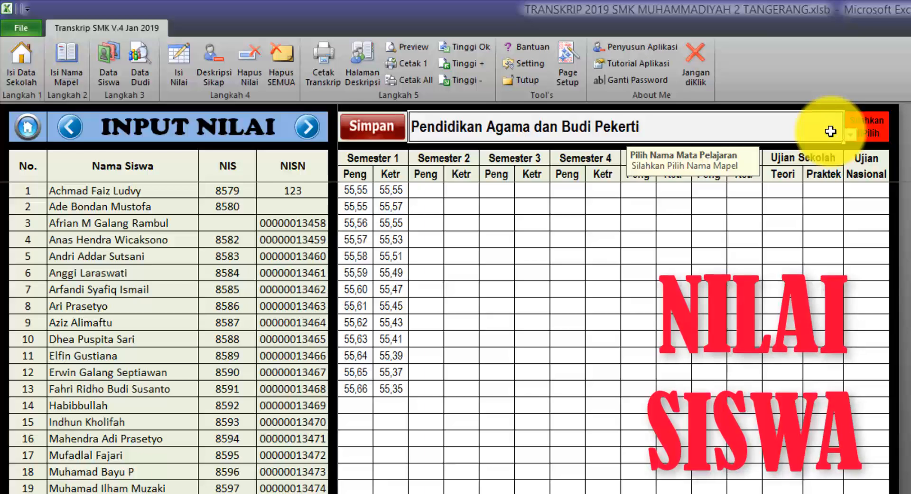
click(849, 137)
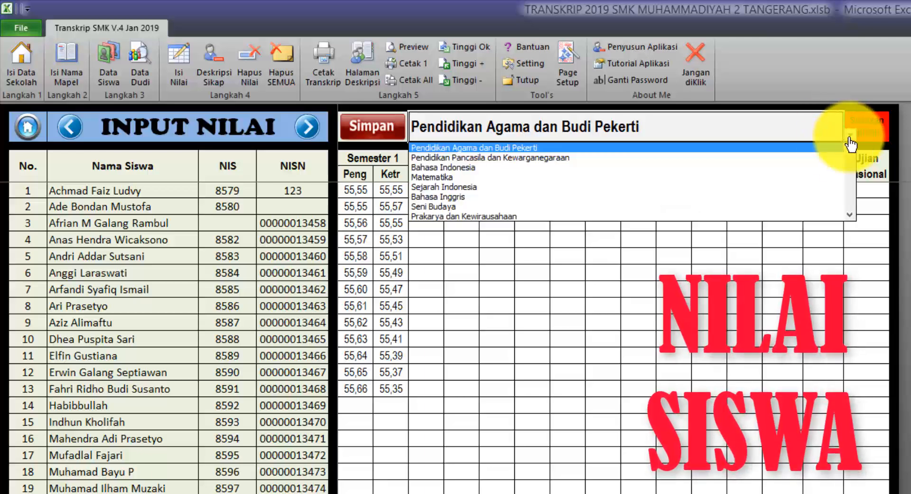
click(669, 179)
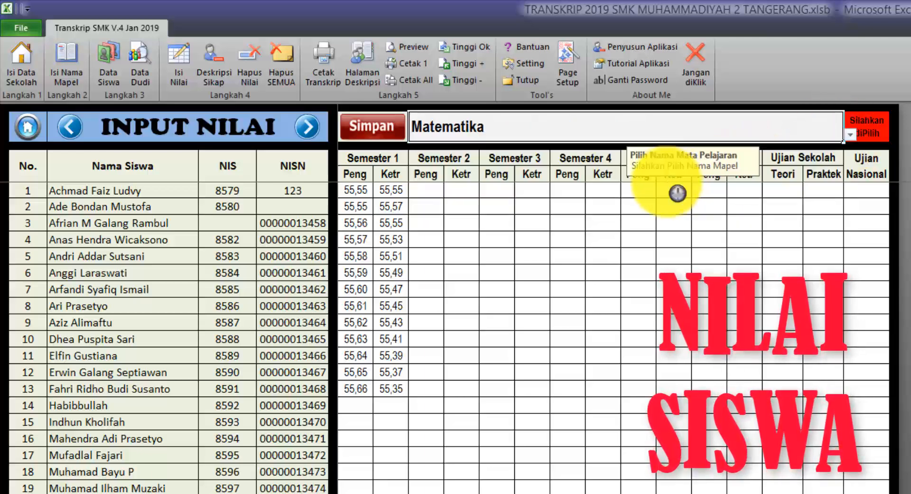
- Enter the Semester 1 Peng grades 84, 85, 87 and 86 for students 1 to 4
click(359, 196)
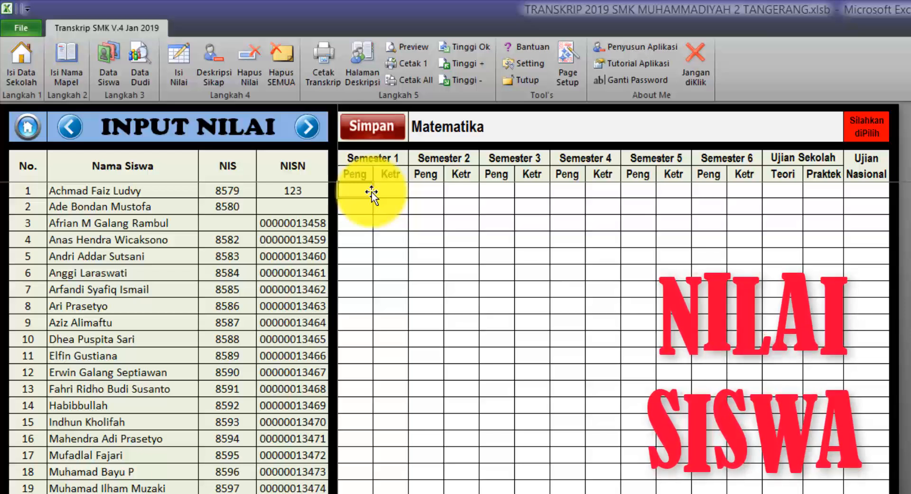
text(84)
key(Return)
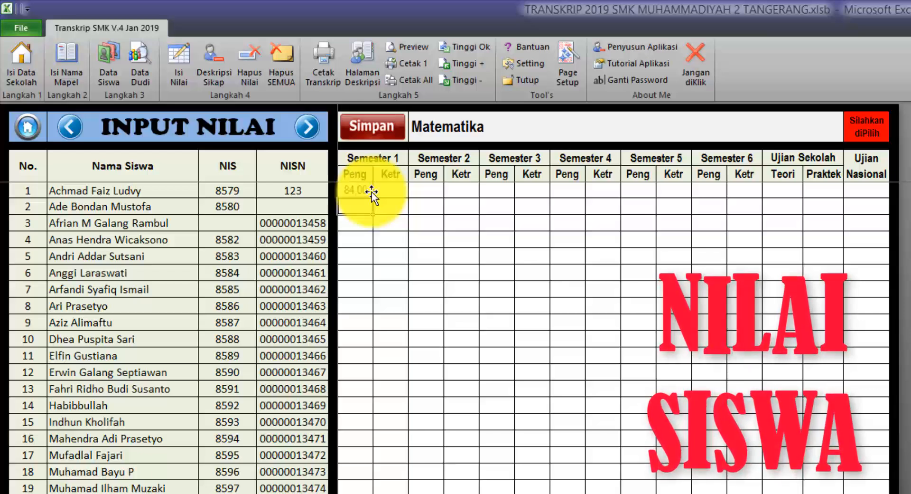
text(85)
key(Return)
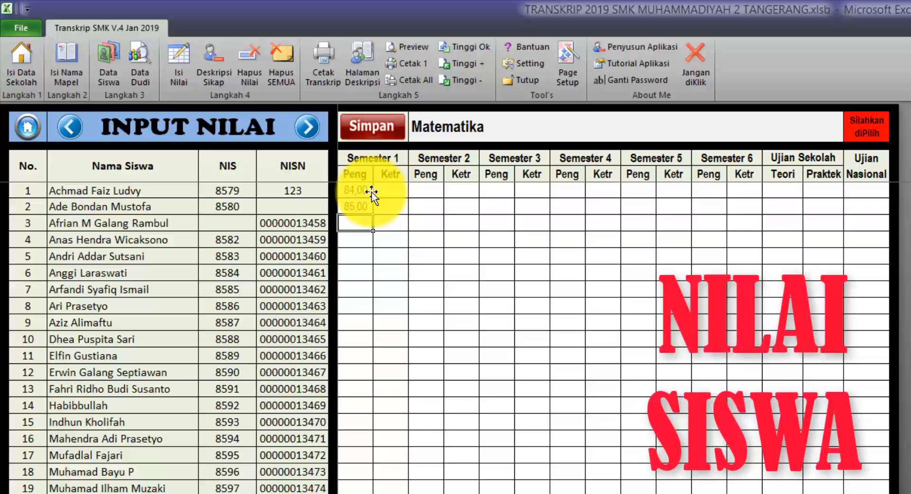
text(8,22)
key(Return)
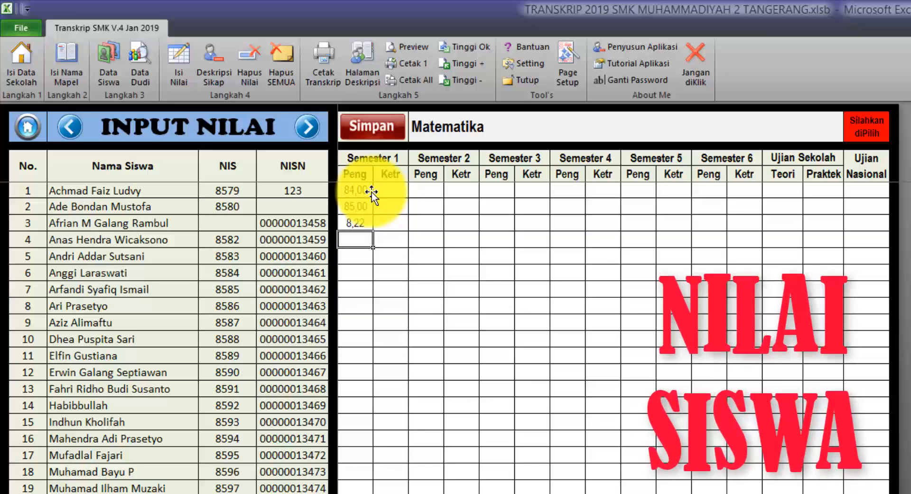
key(Up)
text(87)
key(Return)
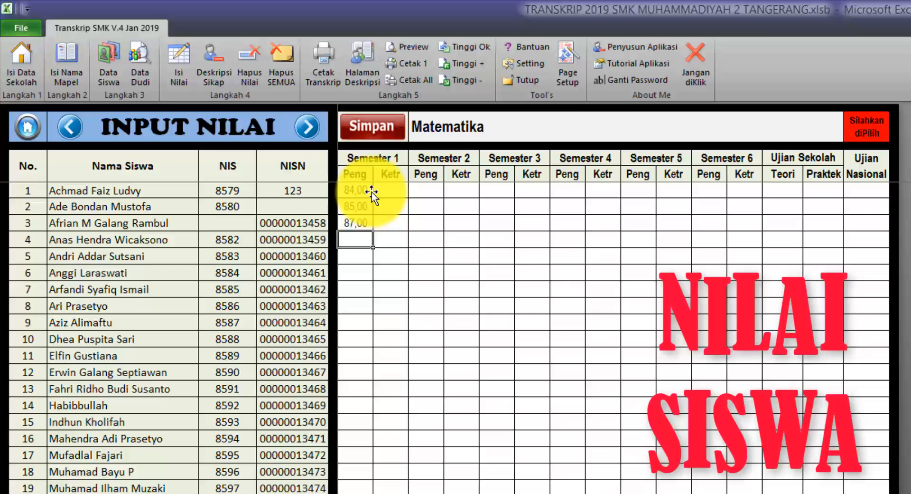
text(86)
key(Return)
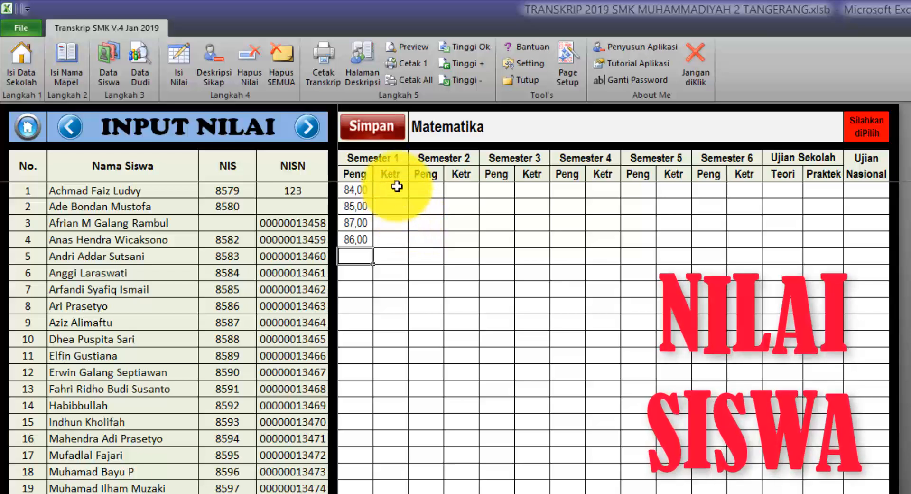
- Review the Matematika grade columns across the semesters, the Ujian Sekolah theory column and the Ujian Nasional column
drag(396, 187, 396, 237)
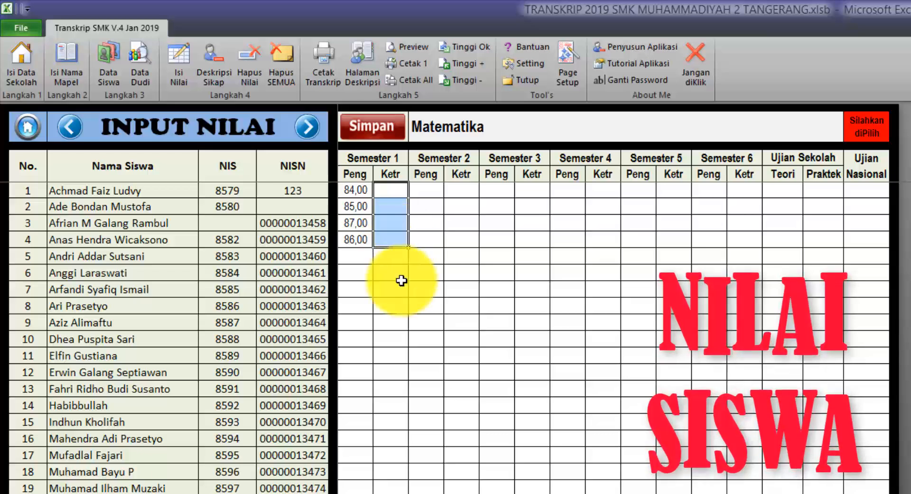
click(395, 269)
click(353, 190)
drag(353, 190, 356, 243)
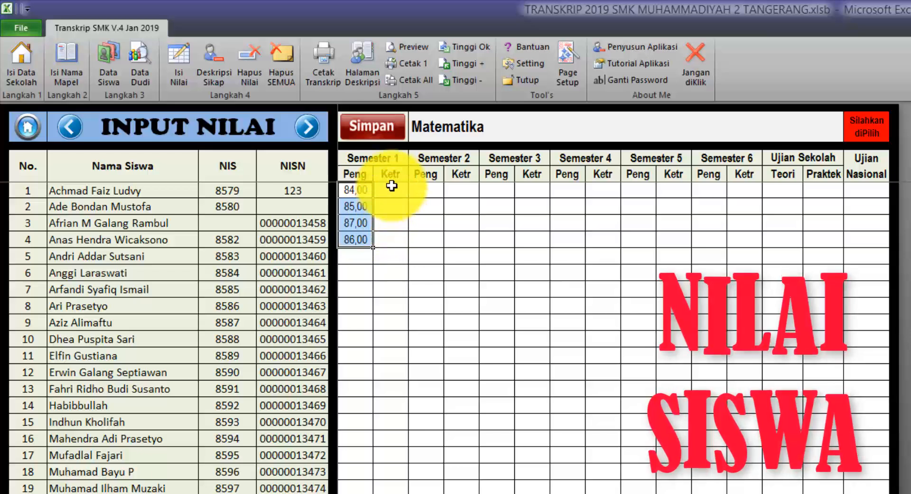
drag(388, 189, 386, 270)
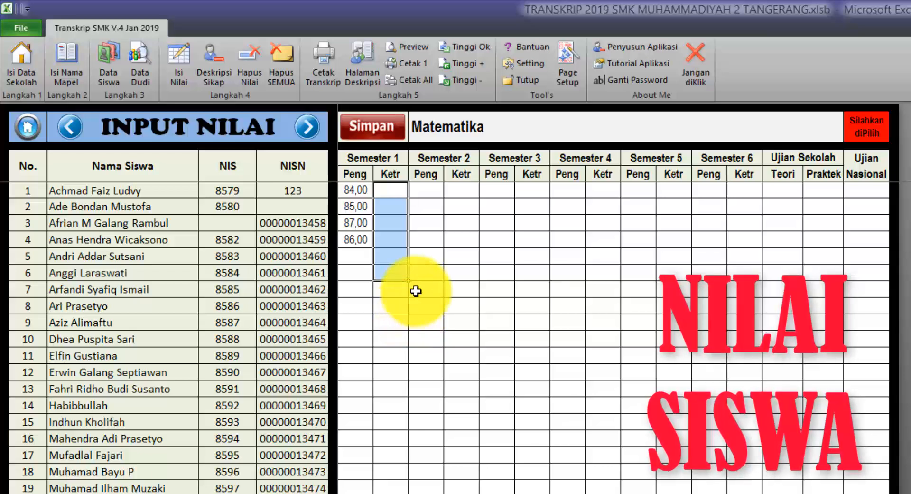
drag(357, 190, 358, 272)
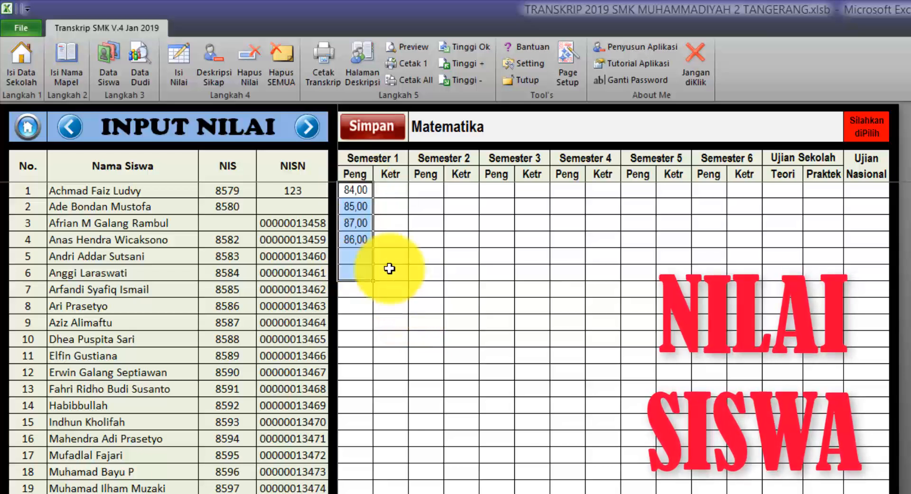
click(427, 192)
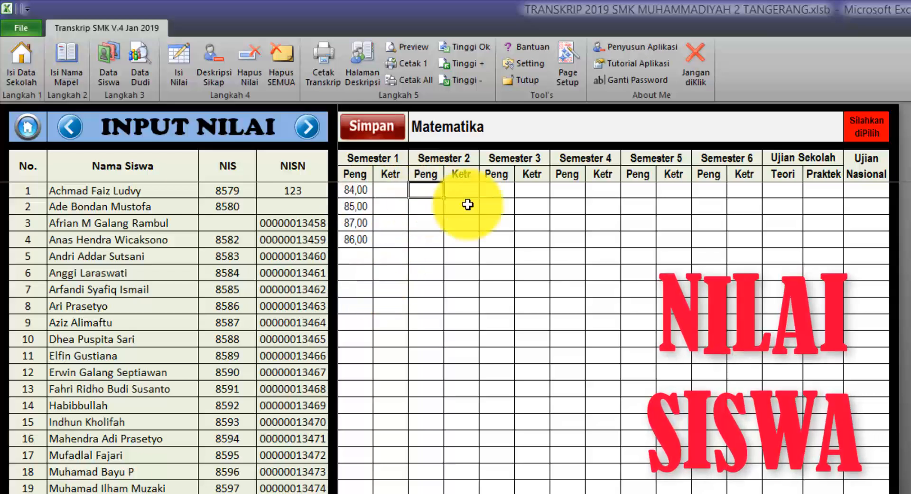
drag(712, 190, 705, 337)
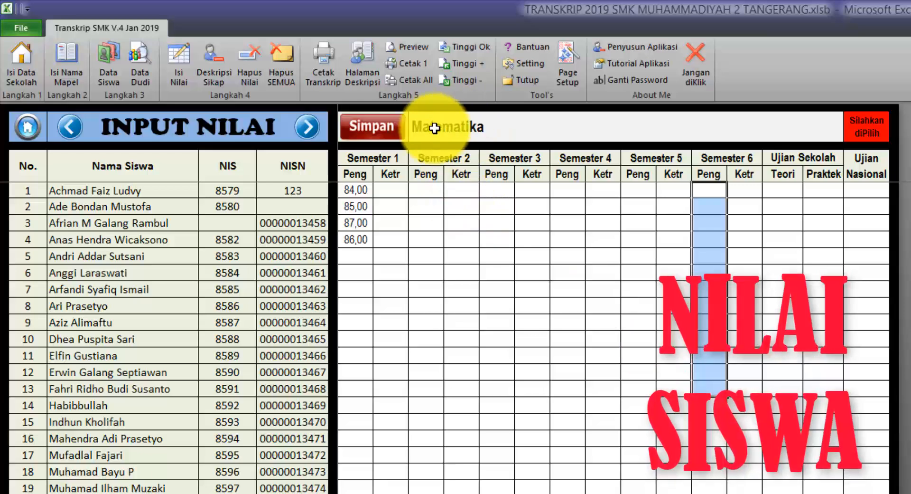
drag(781, 190, 770, 321)
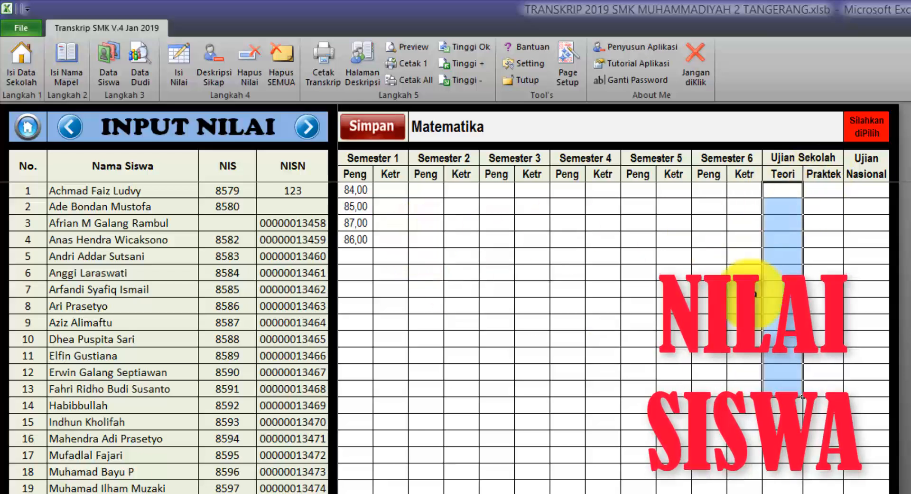
drag(782, 190, 781, 385)
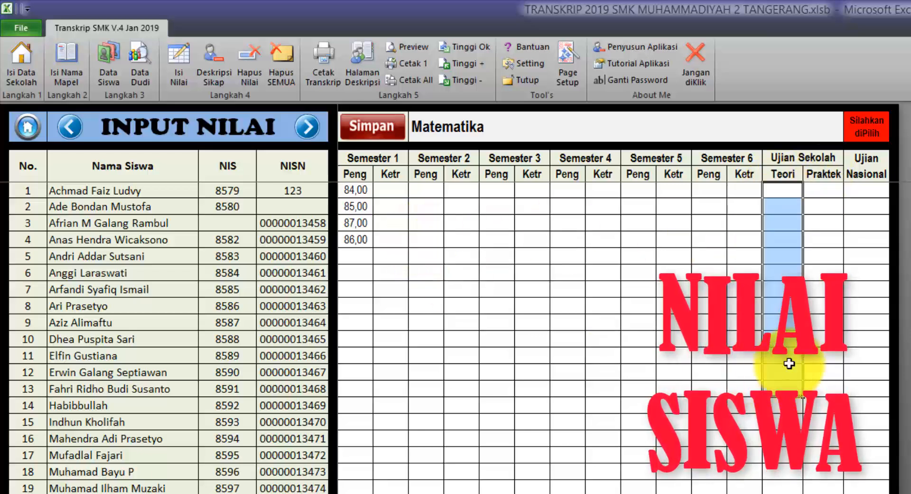
drag(866, 190, 847, 407)
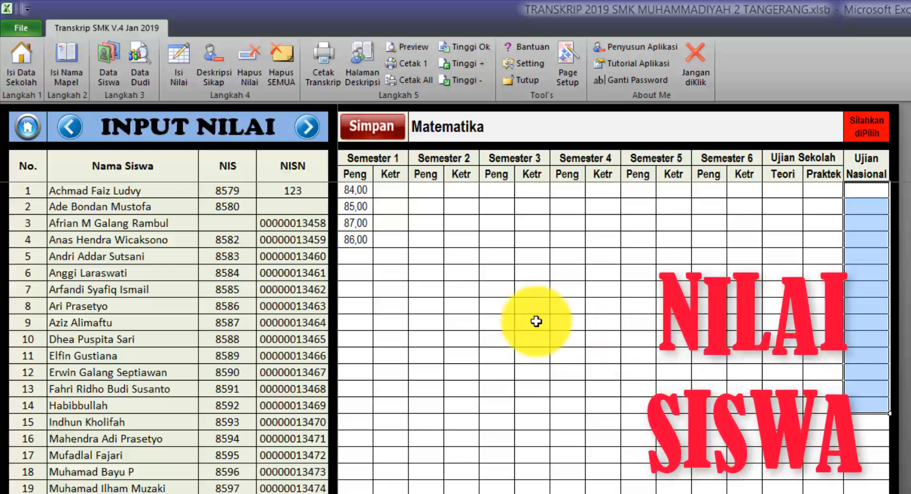
- Select the grade entry area across all semesters and exam columns, and save the Matematika grades
drag(356, 193, 477, 241)
drag(676, 281, 857, 493)
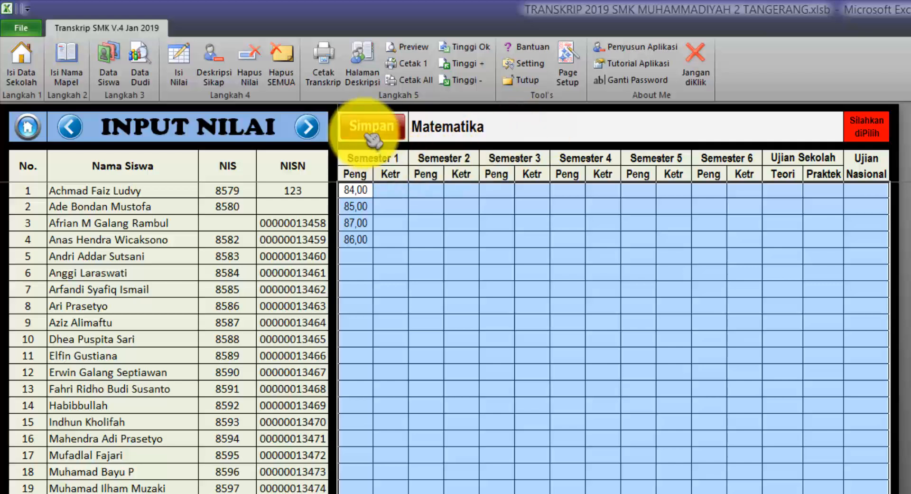
click(370, 135)
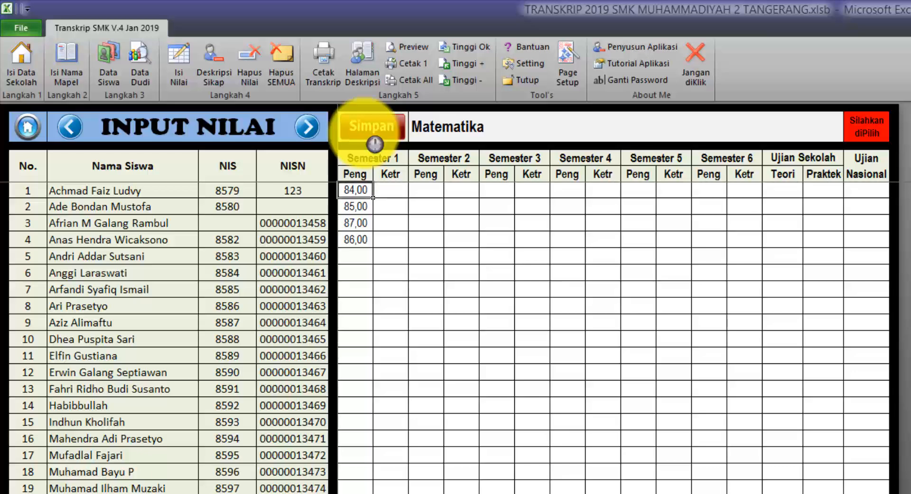
- Switch the subject to Sejarah Indonesia to view its grades, and return to Matematika
click(664, 134)
click(850, 134)
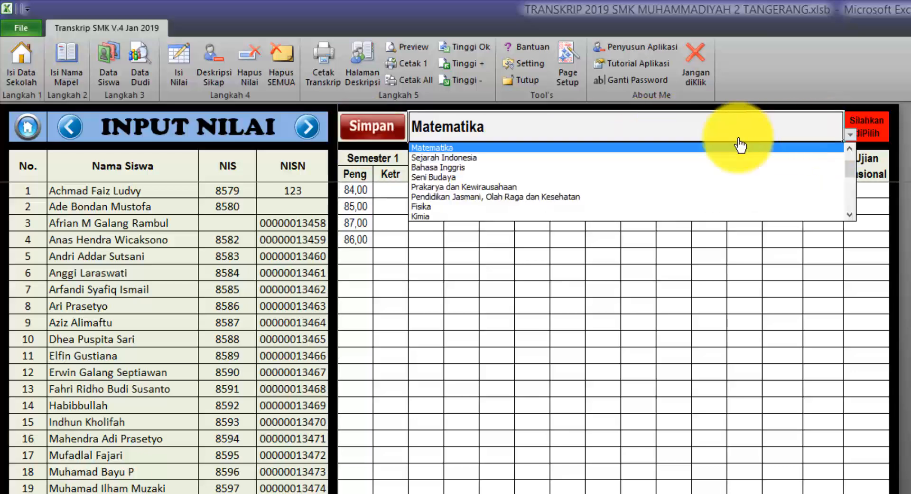
click(617, 157)
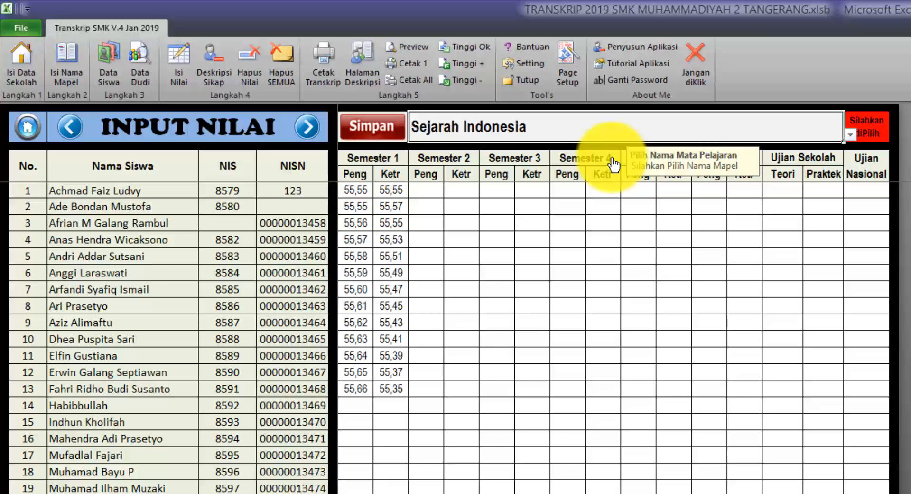
click(850, 134)
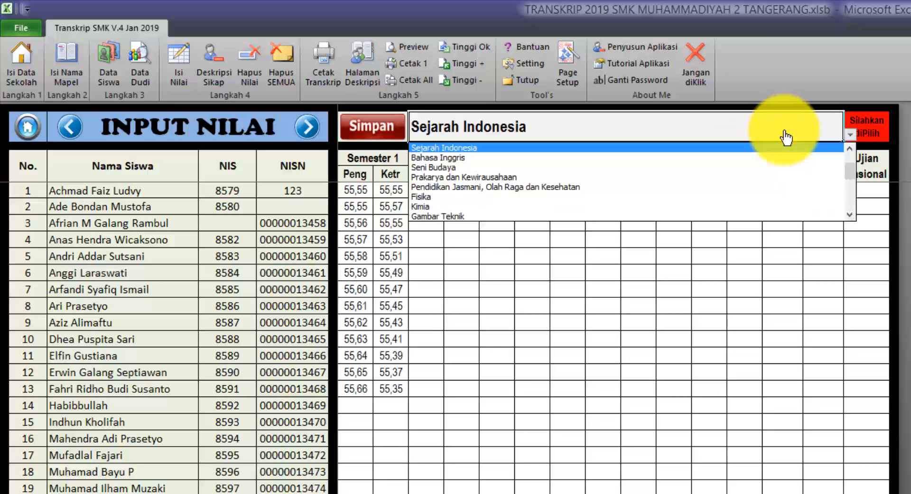
click(850, 148)
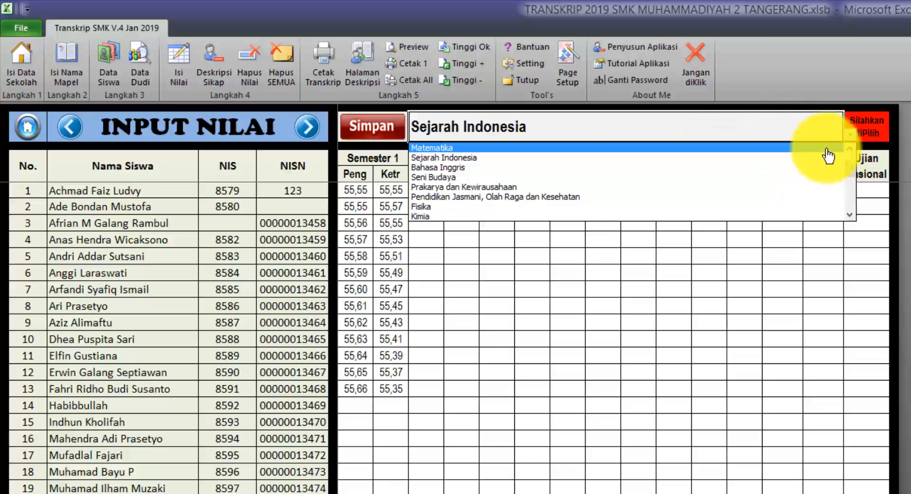
click(826, 148)
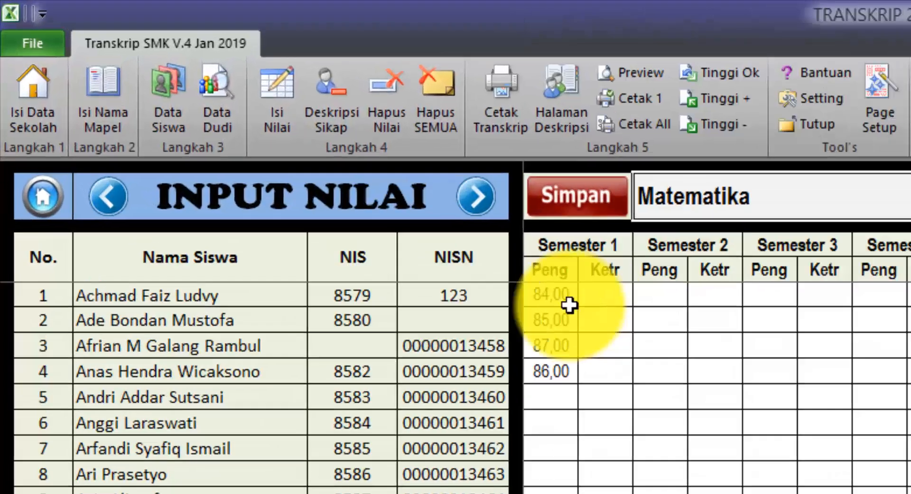
- Check the Semester 1 Peng grades of students 1 to 4 and save the Matematika grades again
drag(364, 195, 372, 240)
click(749, 433)
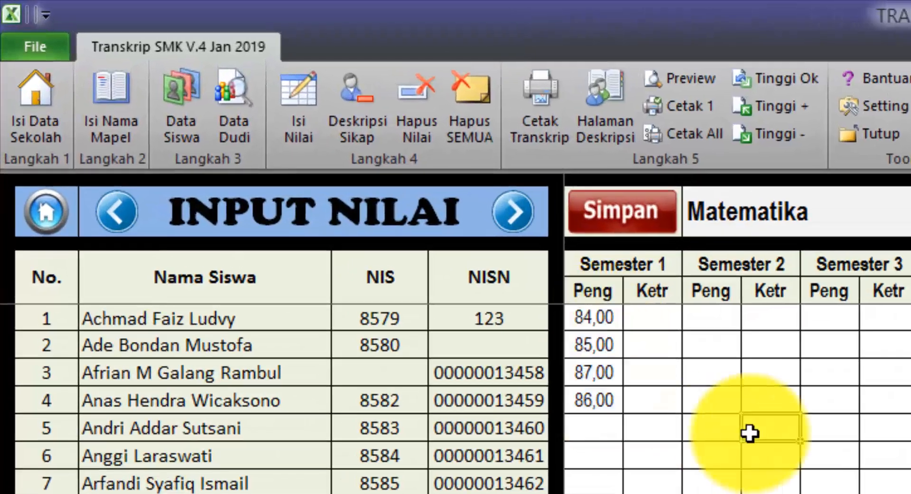
click(640, 220)
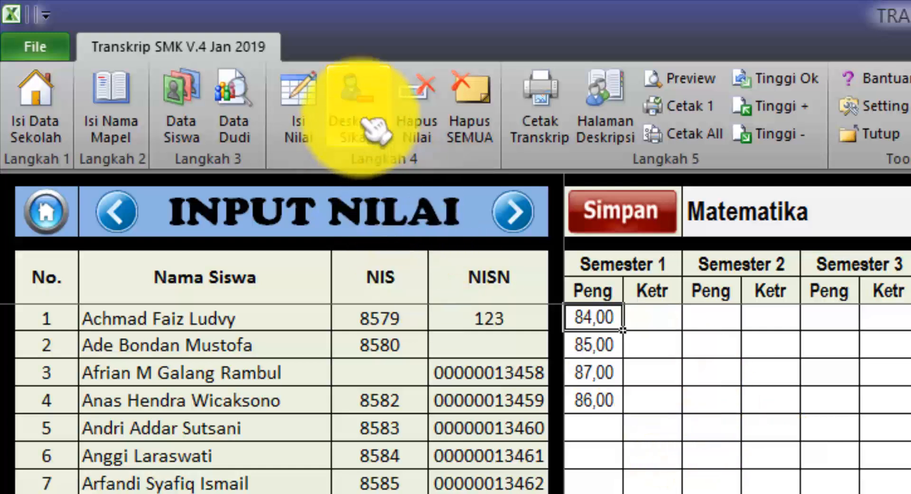
- Open the Deskripsi Sikap sheet and review its Spiritual and Sosial columns for semesters 1 to 6
click(363, 102)
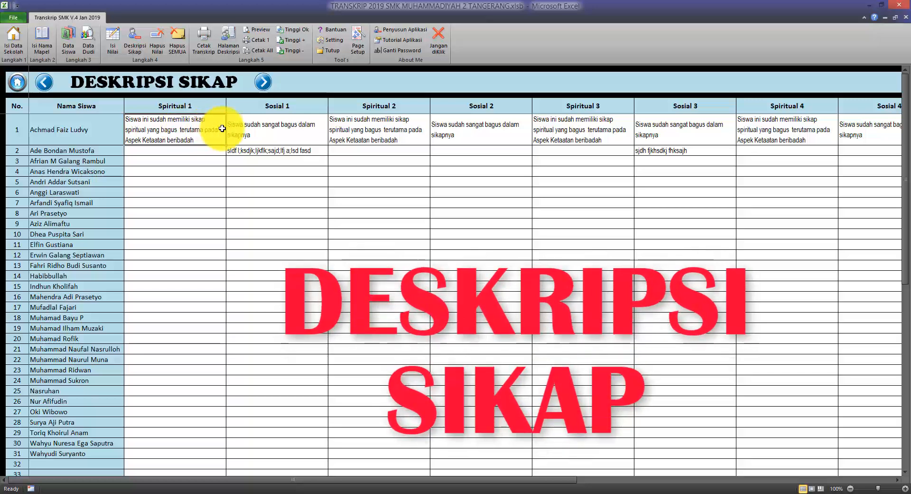
drag(187, 127, 456, 129)
drag(565, 479, 874, 433)
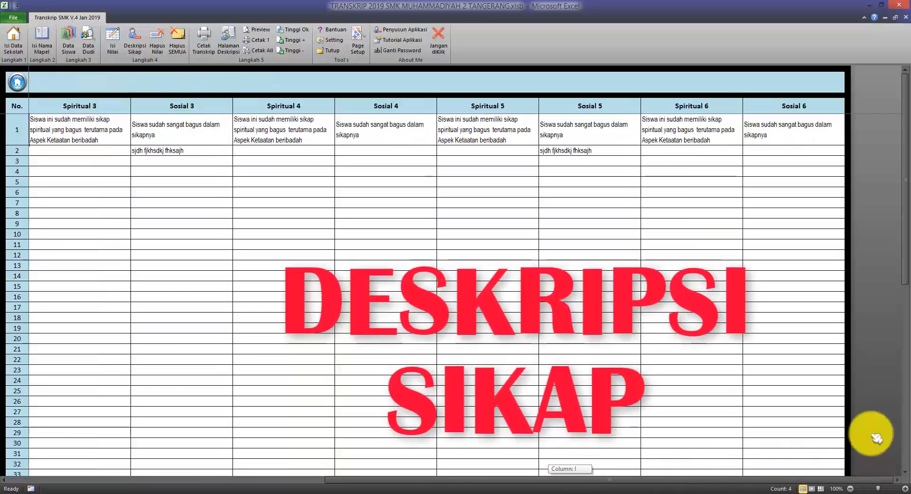
drag(691, 121, 779, 128)
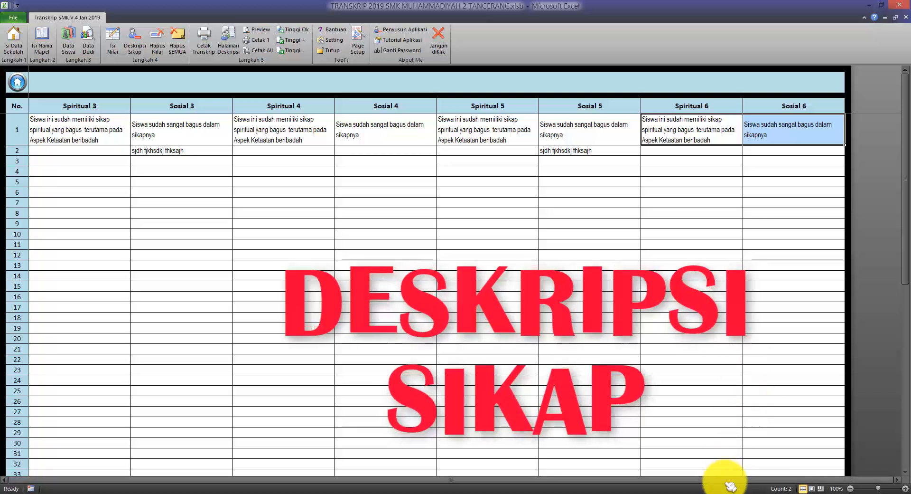
drag(721, 479, 531, 480)
- Examine the Spiritual 1 and Sosial 1 attitude descriptions of the first student
drag(174, 135, 278, 132)
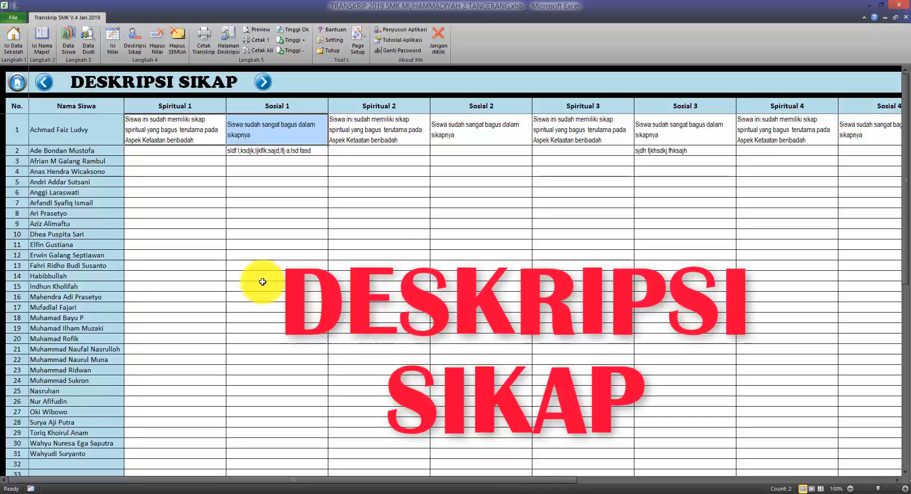
click(170, 171)
click(162, 130)
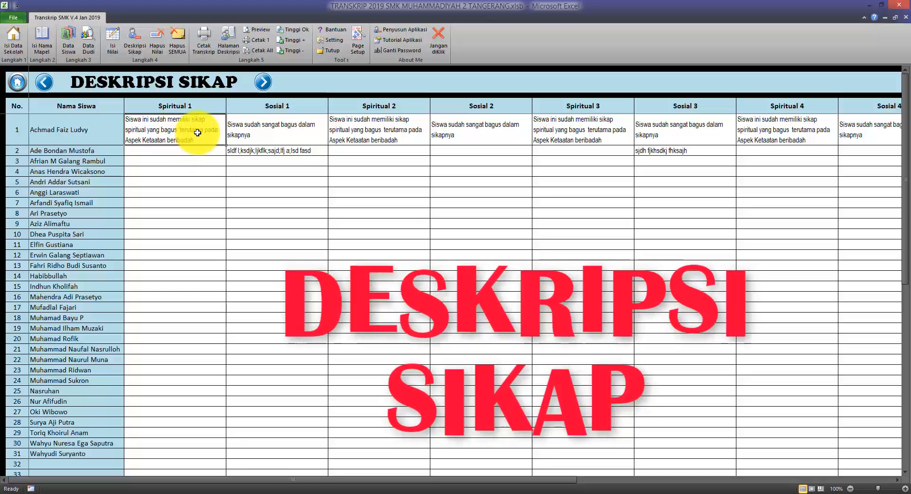
click(280, 171)
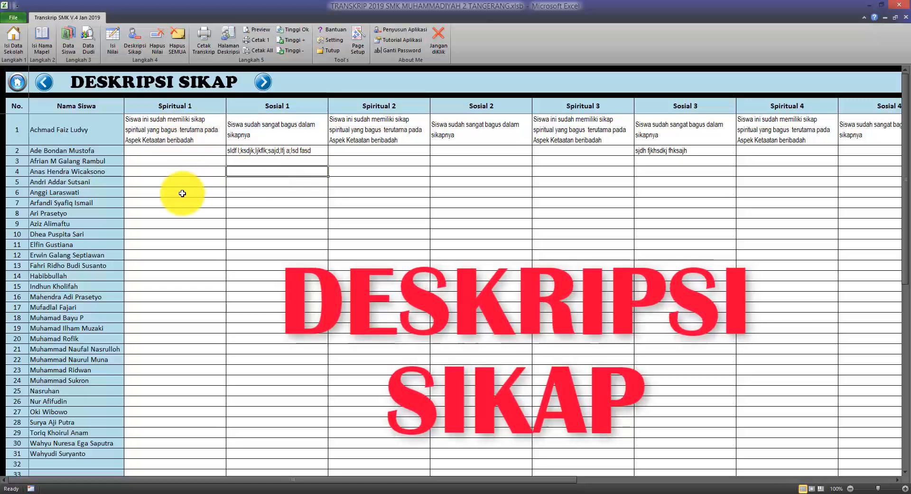
click(170, 137)
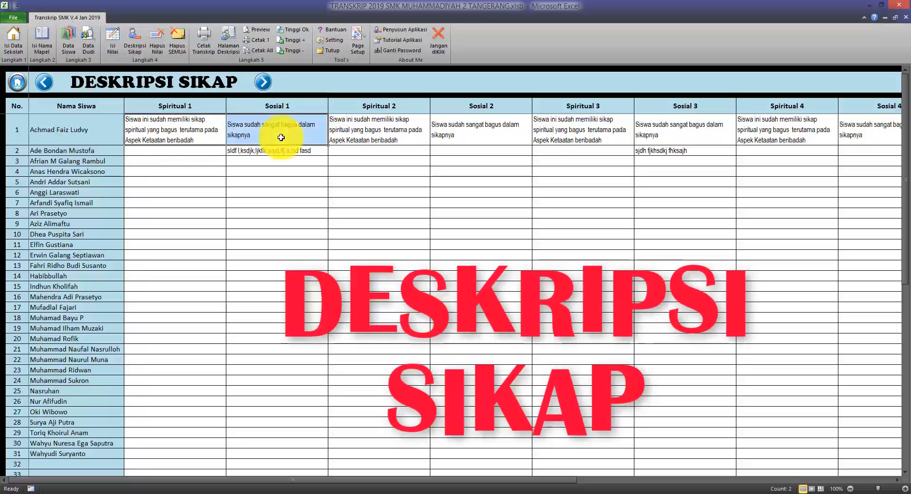
click(274, 178)
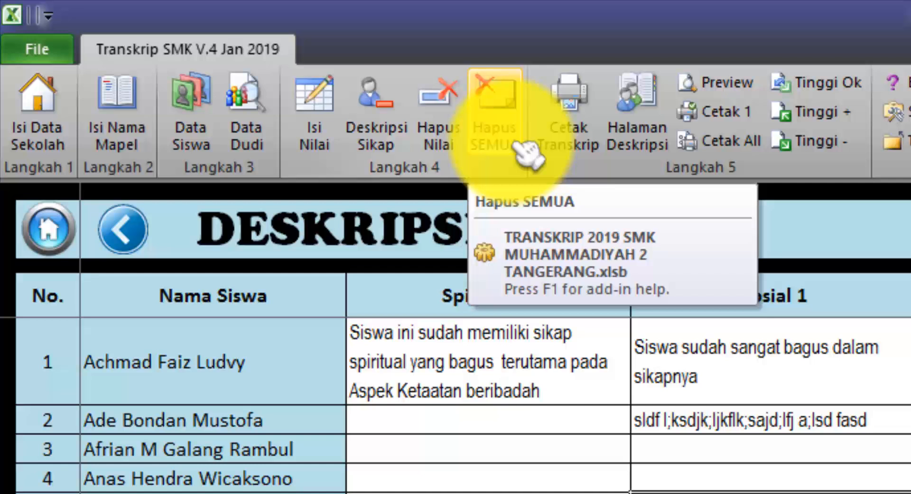
- Start Hapus Nilai for the displayed Matematika grades and cancel the deletion
click(463, 145)
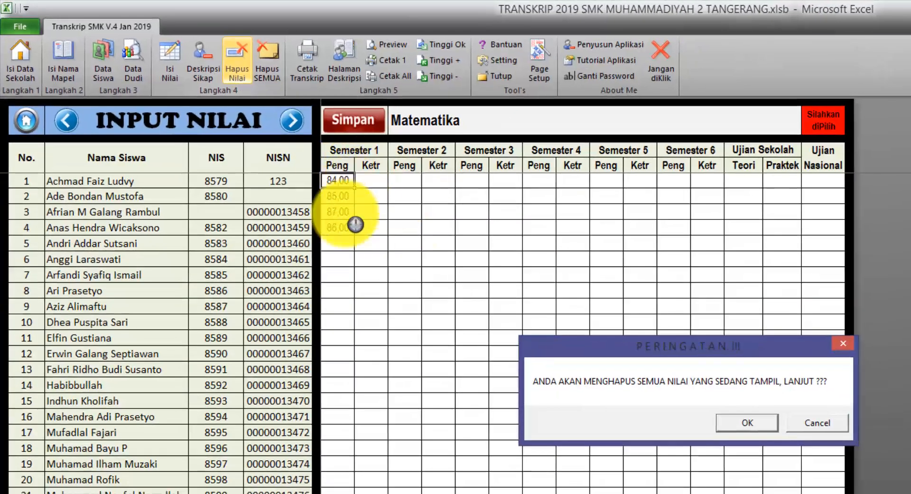
click(809, 424)
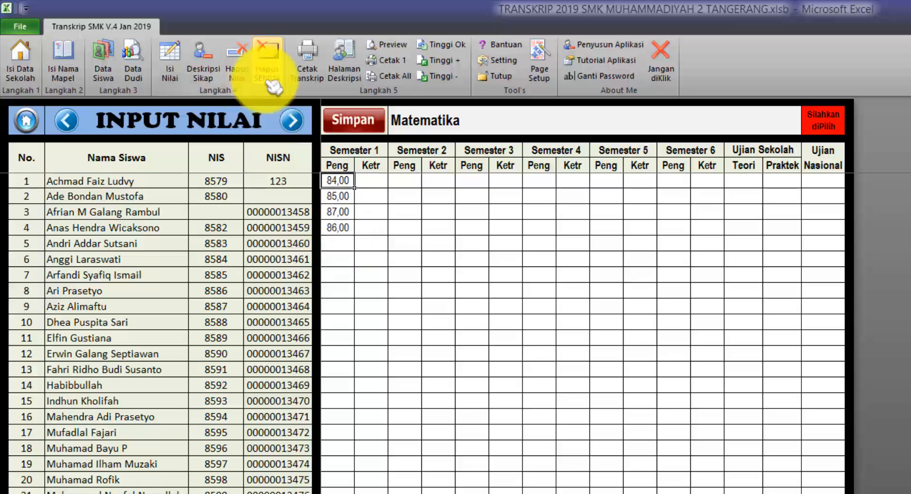
- Look through the subject list on the grade entry sheet, keeping Matematika selected
click(514, 125)
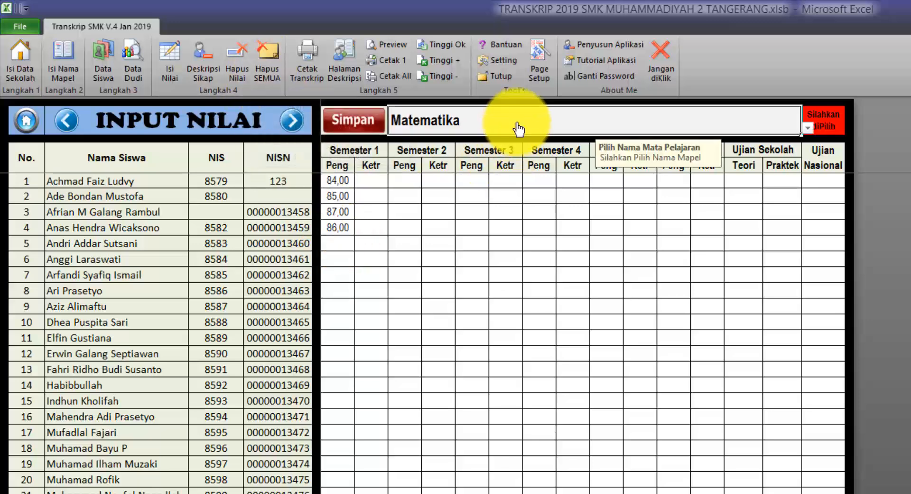
click(808, 128)
scroll(811, 201, down, 5)
drag(808, 193, 811, 149)
click(452, 262)
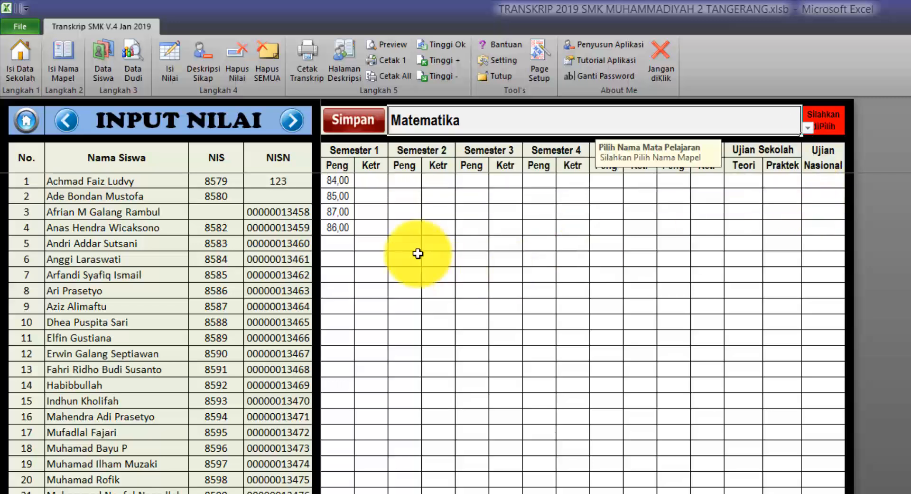
click(344, 178)
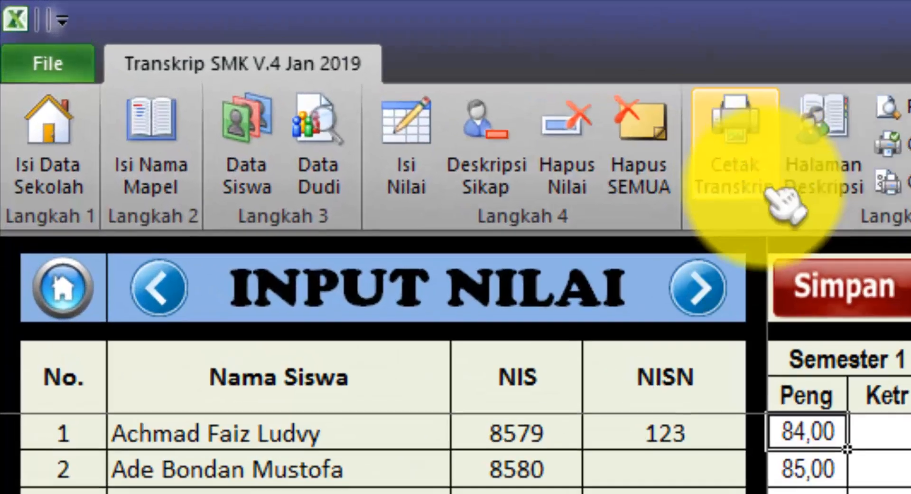
- Open the Cetak Transkrip page and step back through the student transcripts to student number 1
click(771, 190)
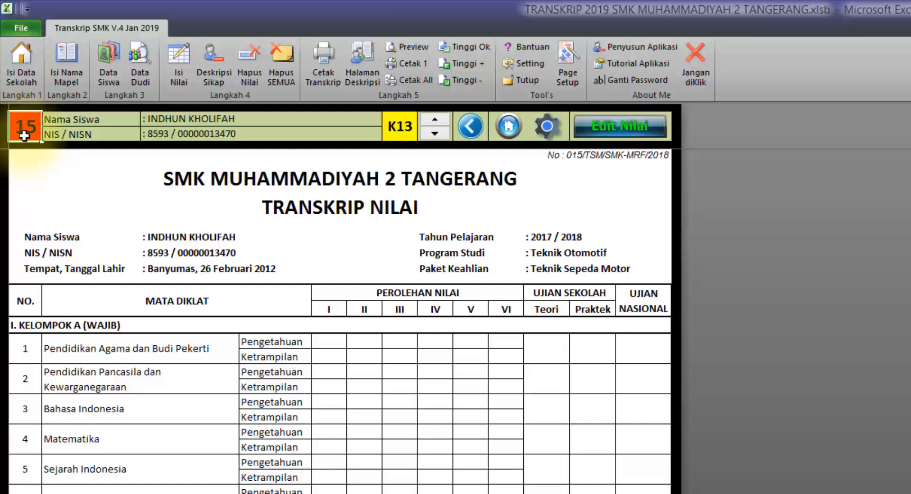
click(440, 133)
click(439, 123)
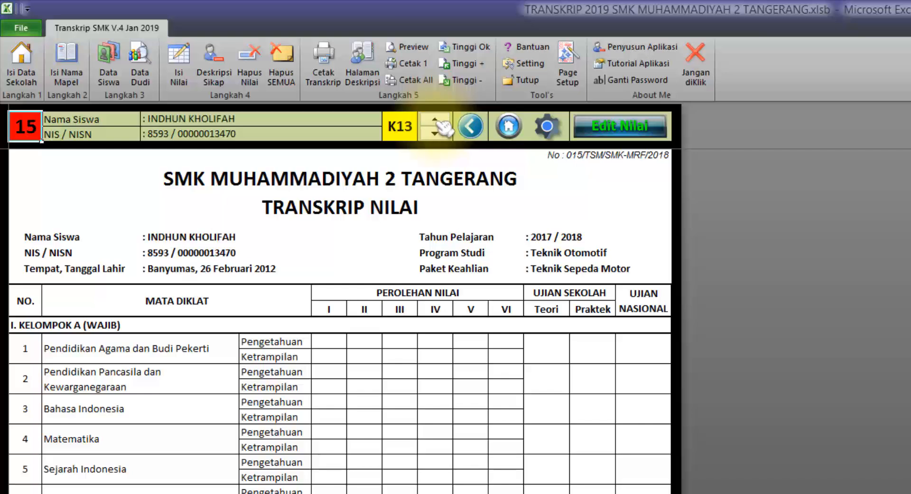
click(439, 133)
click(439, 133)
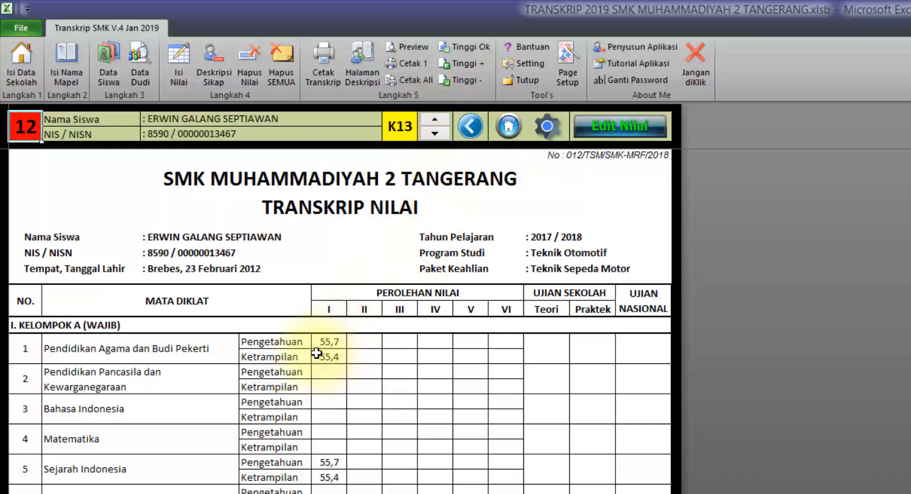
click(439, 133)
click(439, 134)
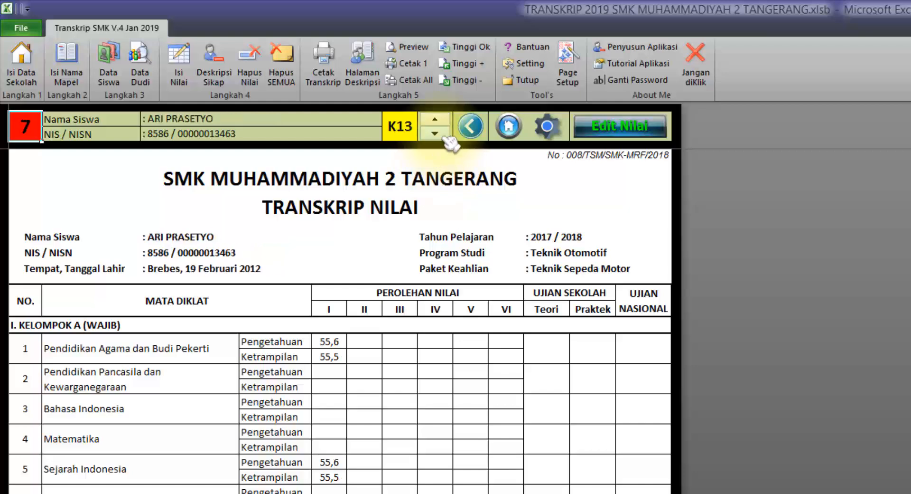
click(439, 133)
click(439, 134)
click(439, 133)
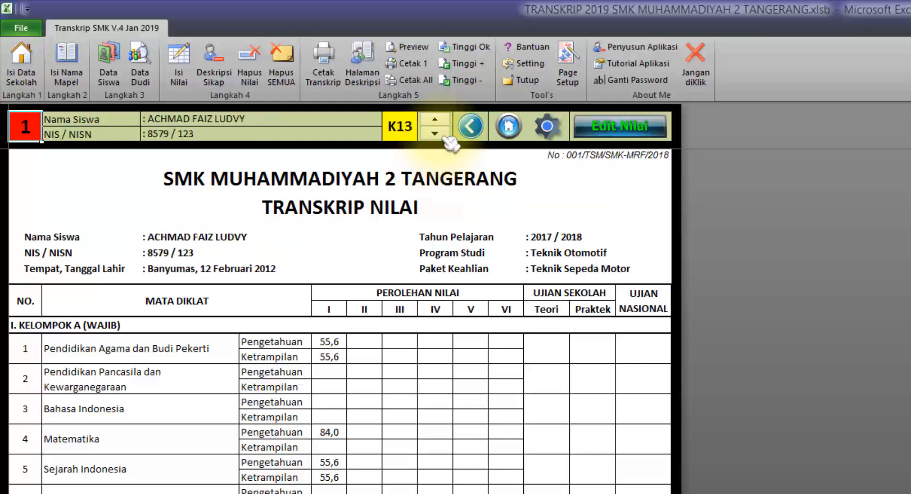
- Step forward through the student transcripts to student number 10
click(436, 121)
click(437, 121)
click(436, 120)
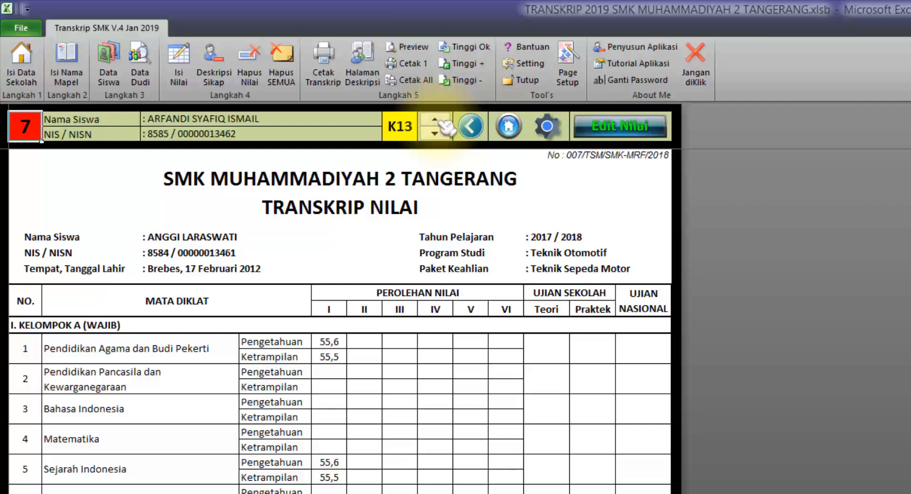
click(436, 121)
click(437, 121)
click(436, 121)
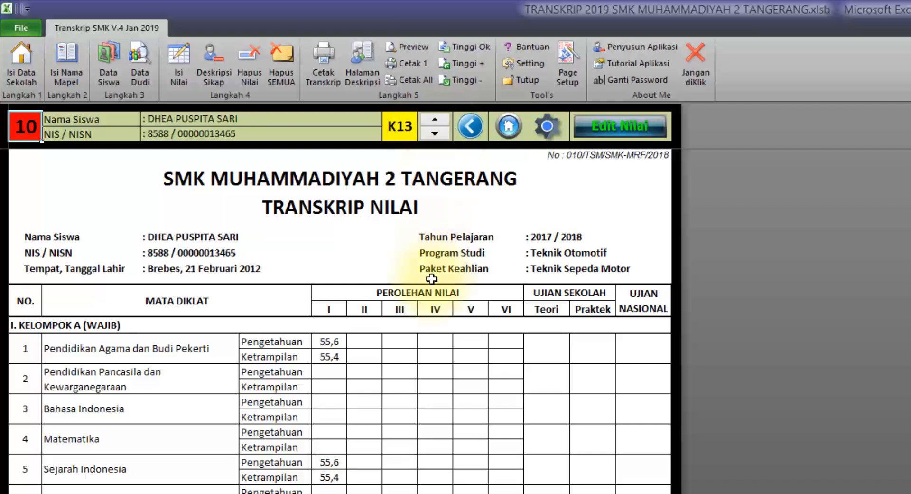
- Open the Halaman Deskripsi page and step through the attitude descriptions to student number 5
click(363, 64)
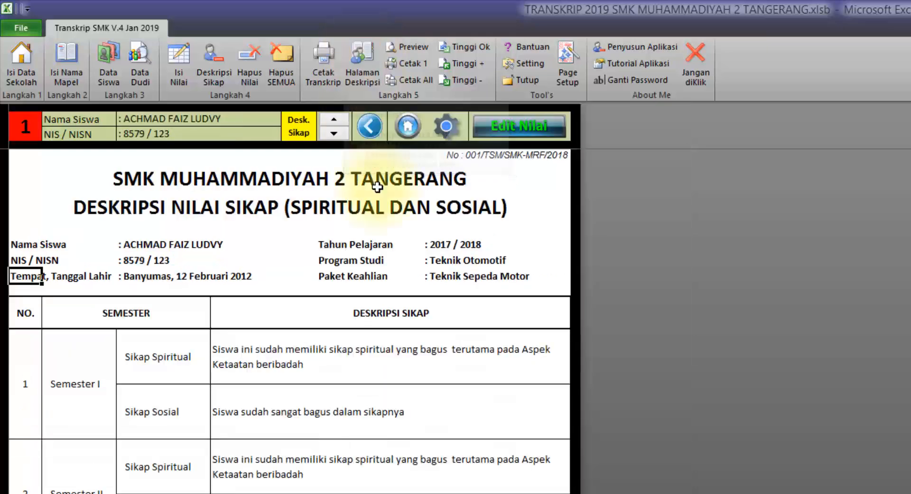
click(336, 133)
click(335, 134)
click(336, 134)
click(335, 133)
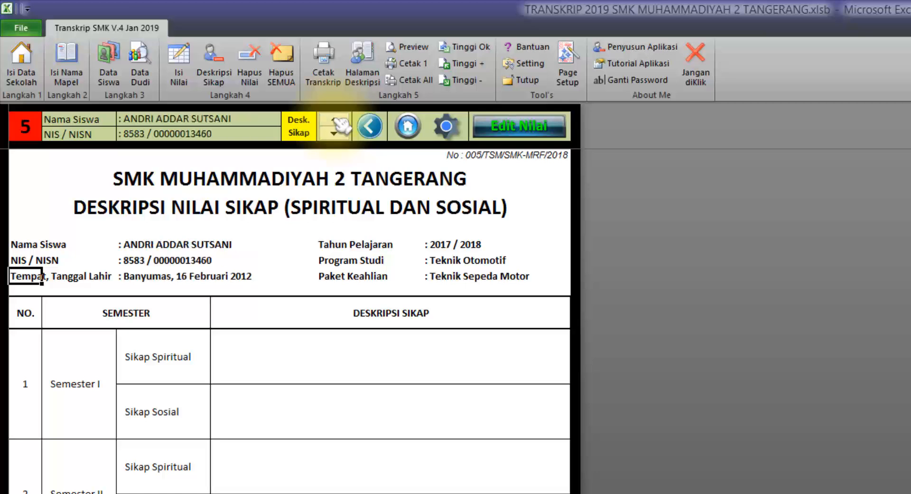
- Return to student number 1 on the attitude description page
click(336, 134)
click(336, 133)
click(335, 133)
click(335, 134)
click(336, 134)
click(335, 134)
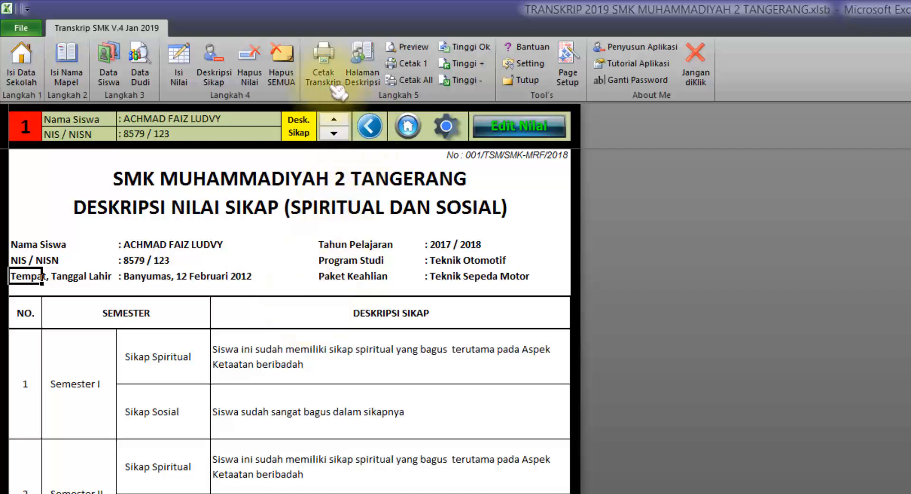
- Return to the Cetak Transkrip page and step back to the transcript of student number 8
click(325, 66)
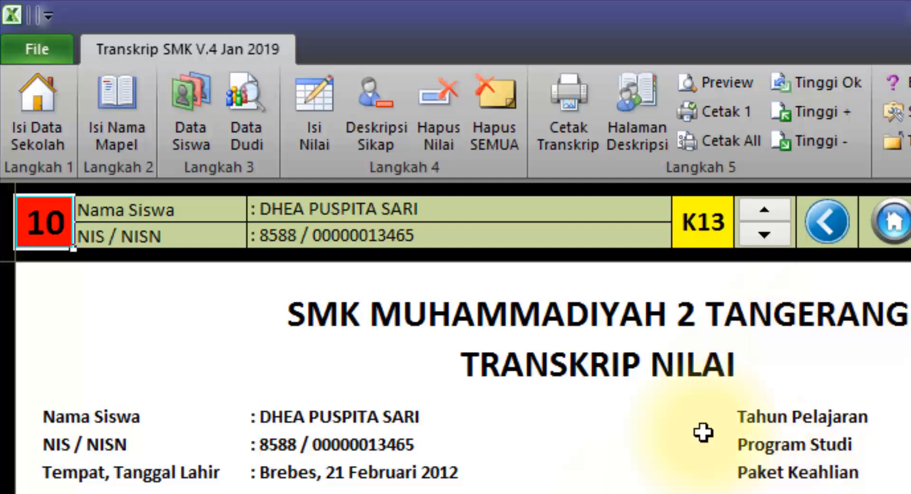
click(765, 235)
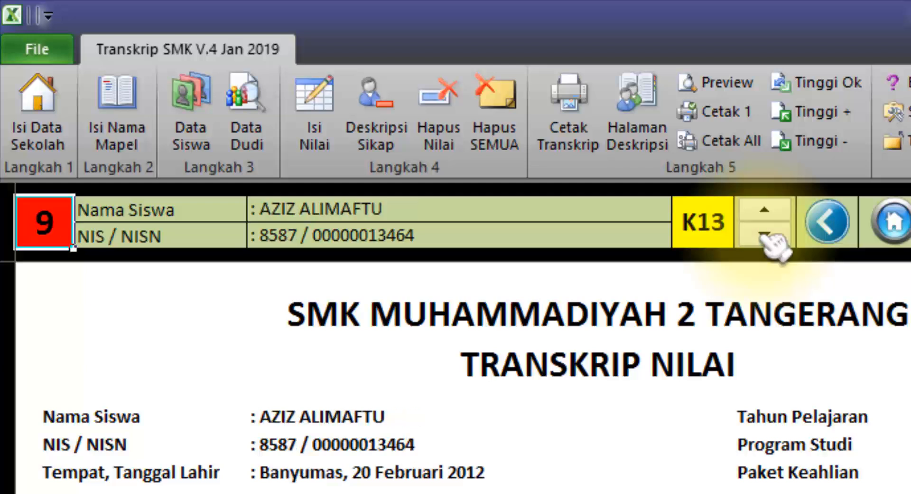
click(768, 235)
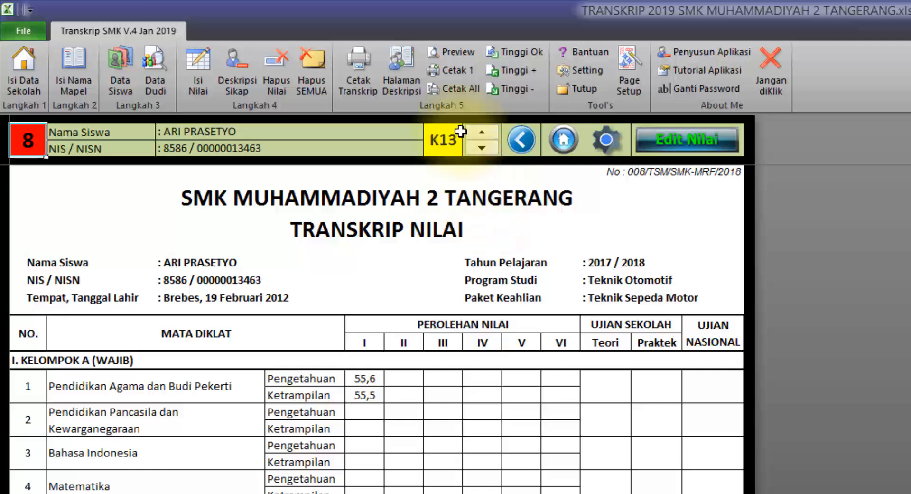
- Open the print options for all students and set the range to student 1 through student 10
click(461, 90)
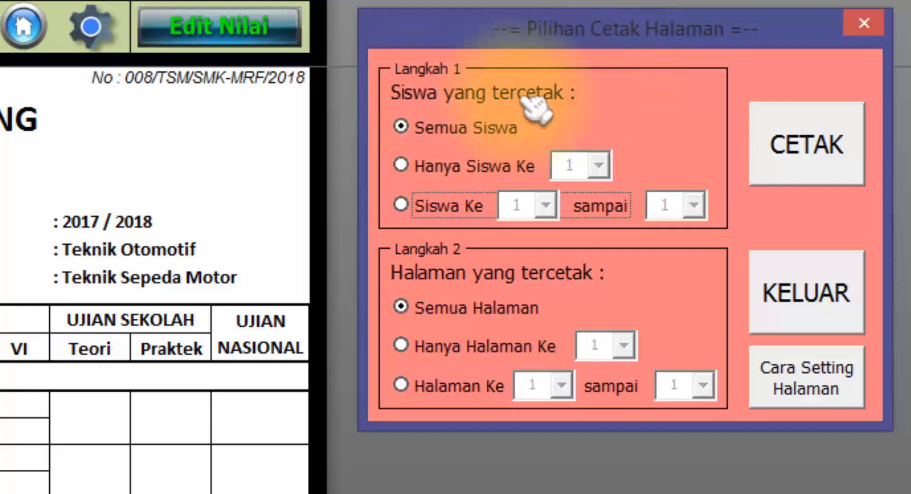
click(494, 127)
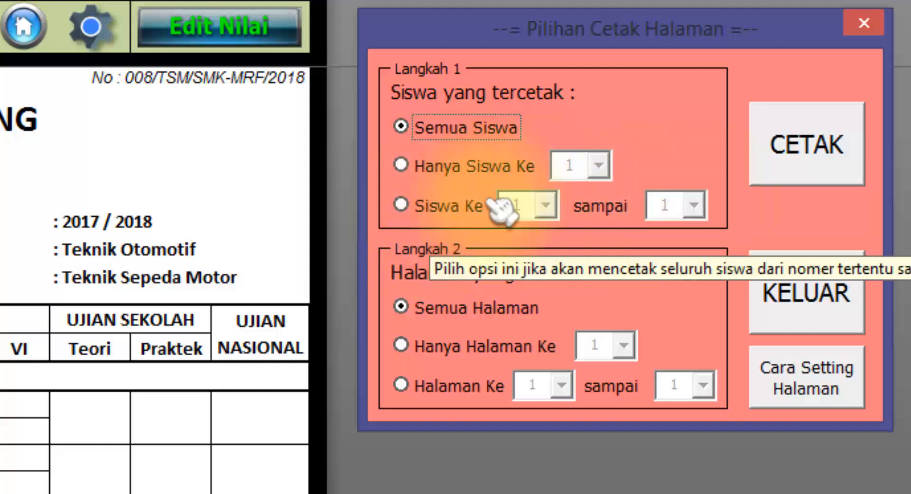
click(497, 213)
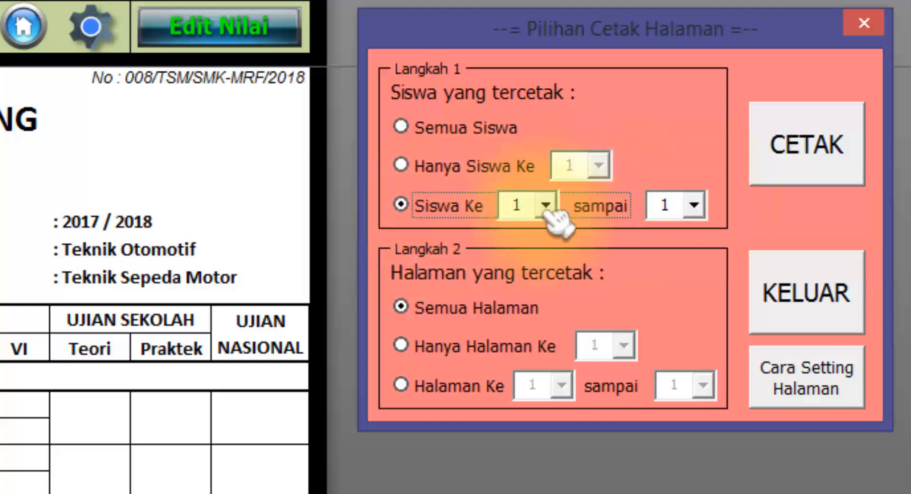
click(681, 205)
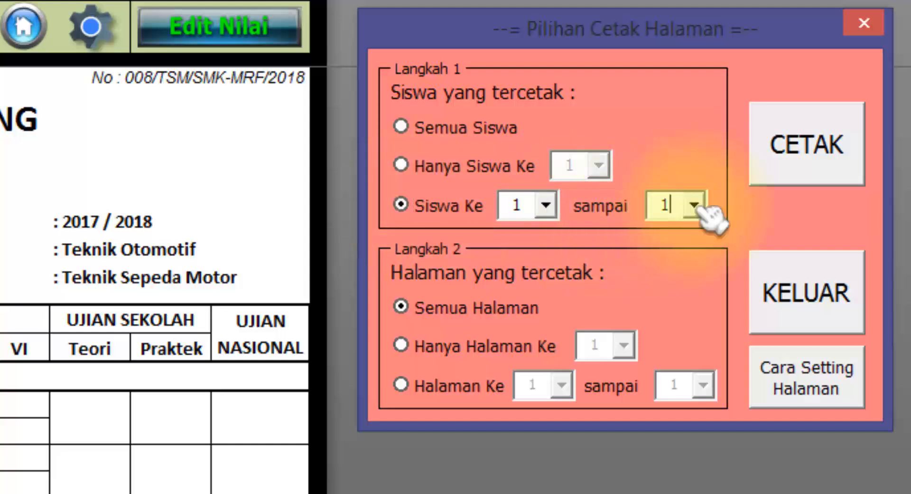
click(694, 205)
click(696, 360)
click(696, 359)
click(696, 360)
click(697, 360)
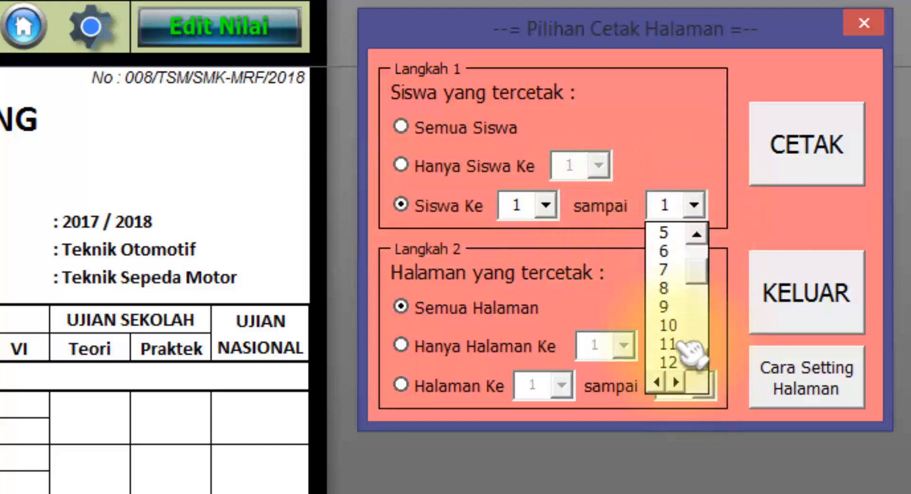
click(665, 325)
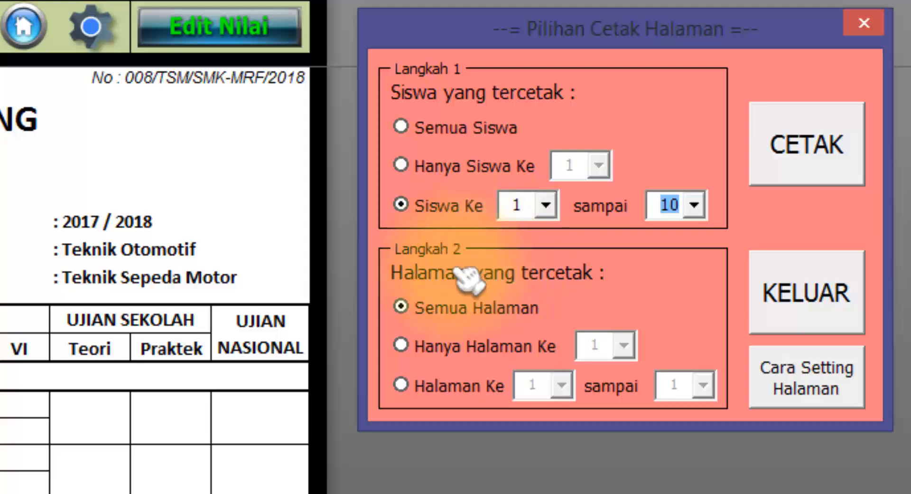
- Try the page choices in turn: Semua Halaman, Hanya Halaman Ke 1, and the page range Halaman Ke 1 sampai 1
key(Tab)
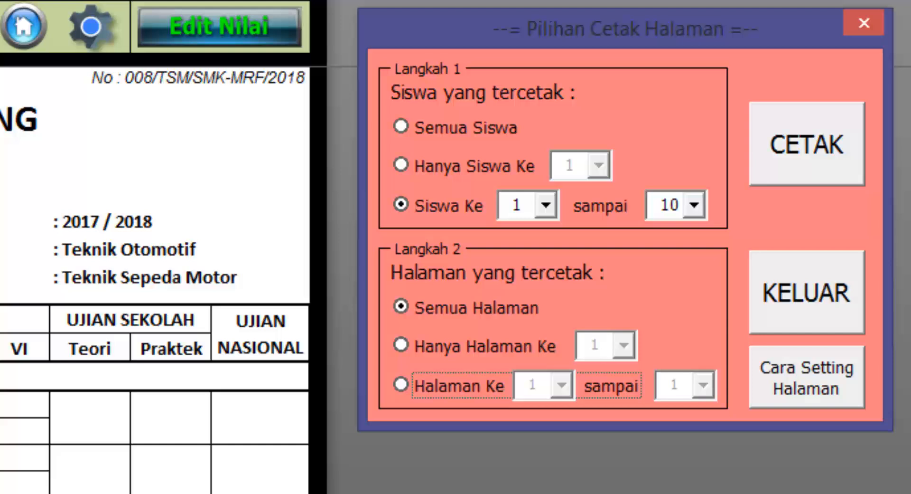
click(465, 316)
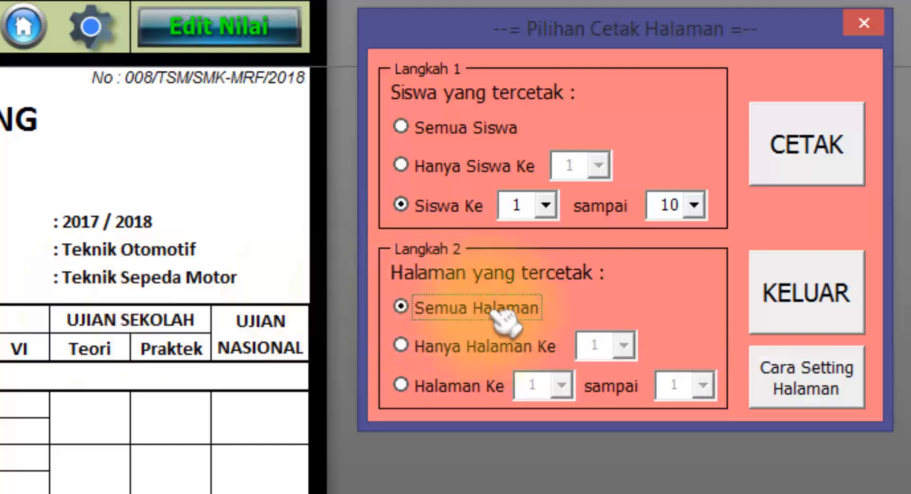
click(480, 351)
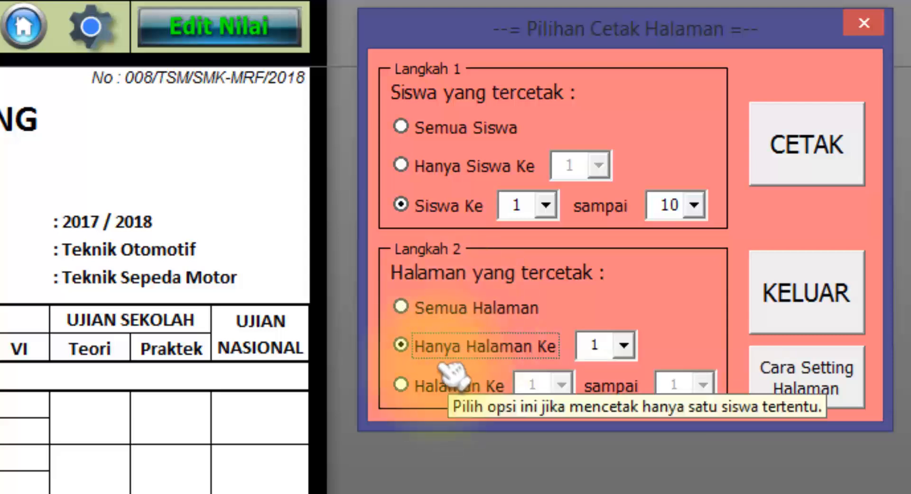
click(436, 317)
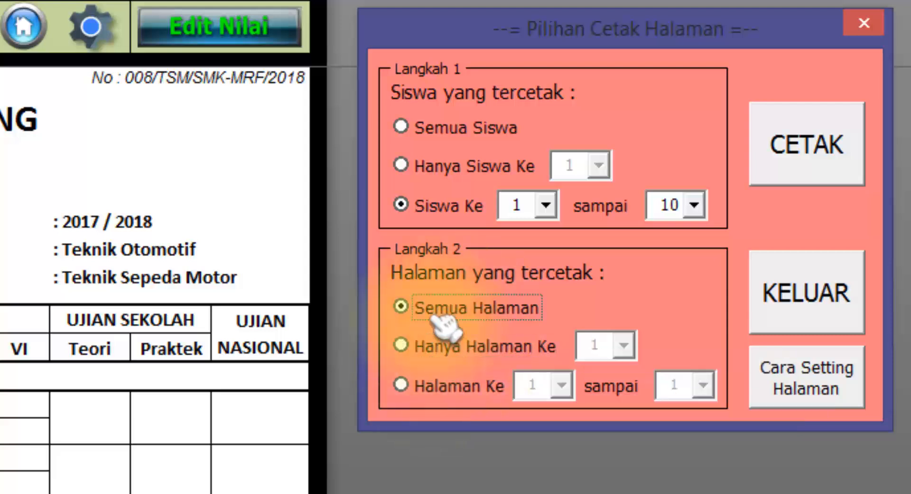
click(444, 391)
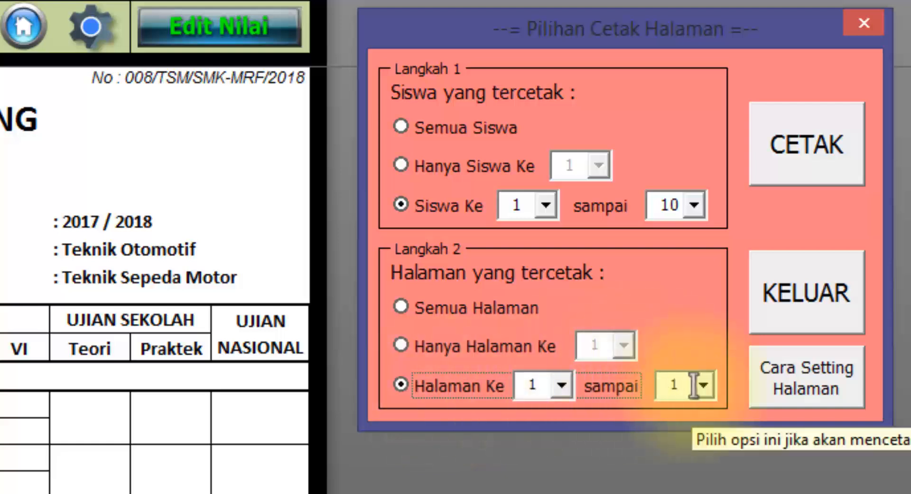
- Choose Semua Halaman and Hanya Siswa Ke 1, and close the print options without printing
click(485, 314)
click(420, 129)
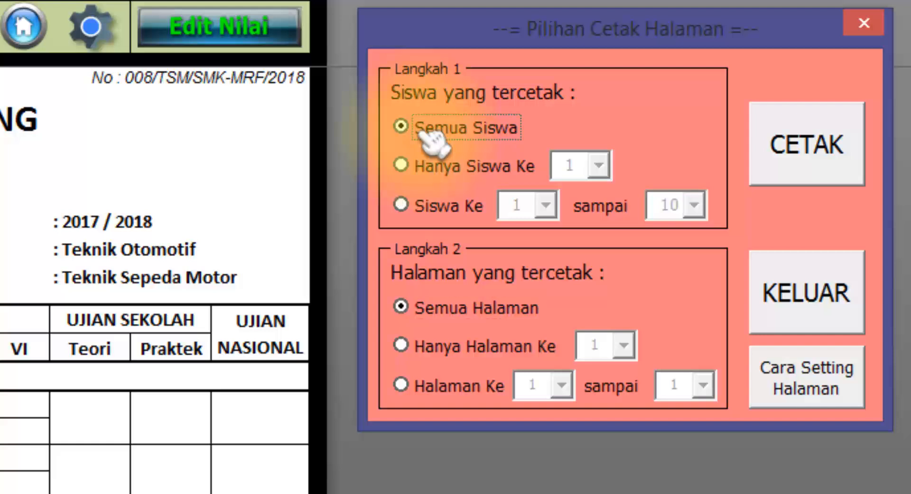
click(419, 166)
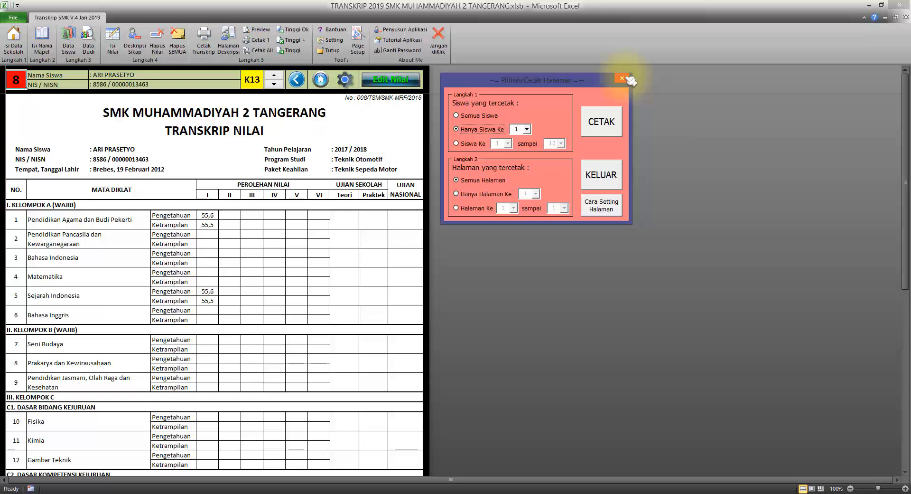
click(628, 79)
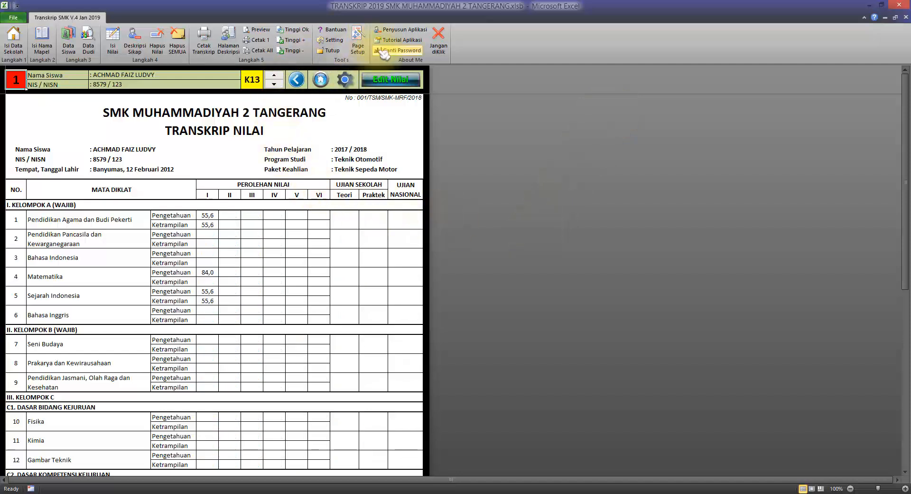
- Check the transcript number's Tampilkan setting in the settings sheet and the number line on student 1's transcript
click(339, 43)
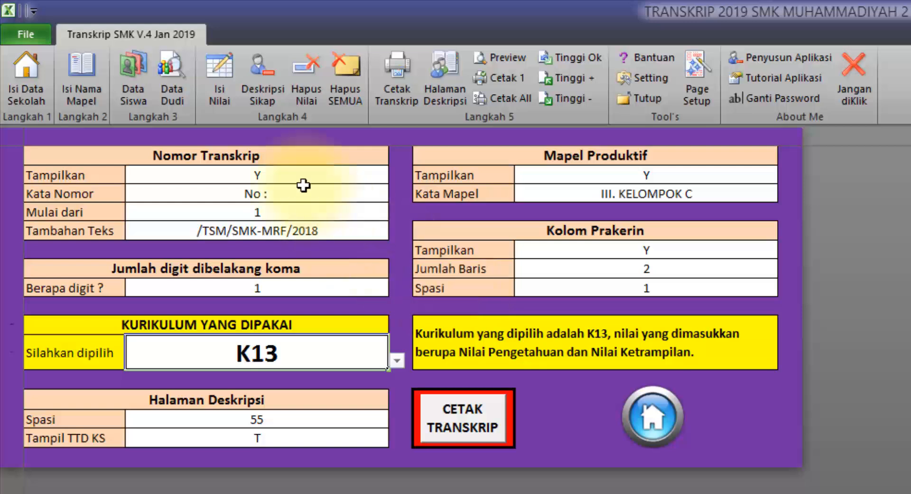
click(236, 149)
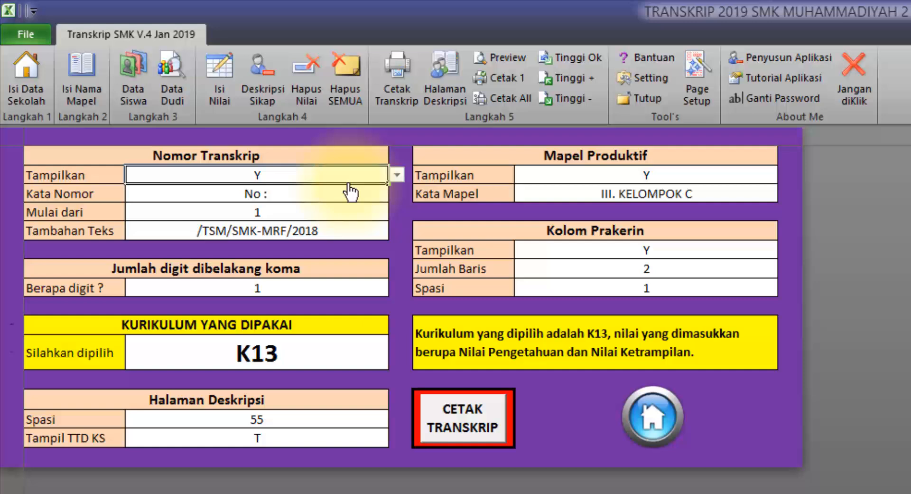
click(397, 80)
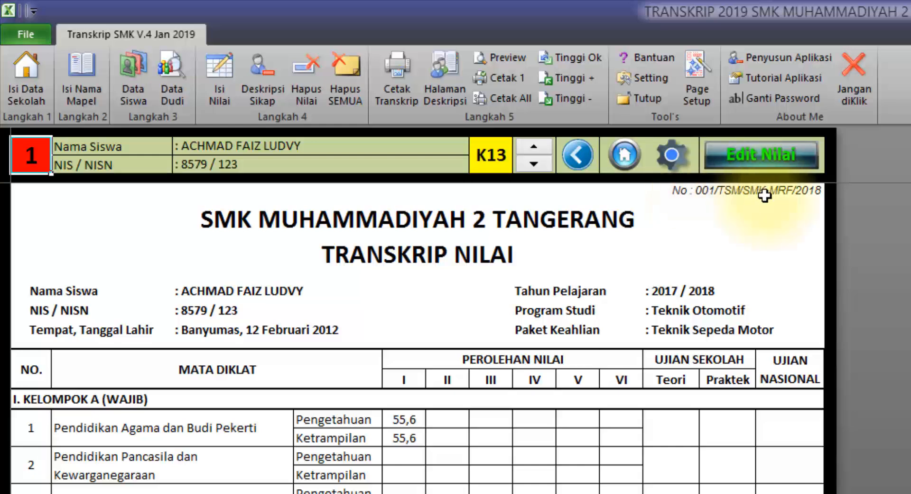
- Set Tampilkan under Nomor Transkrip to T and view the transcript page
click(646, 78)
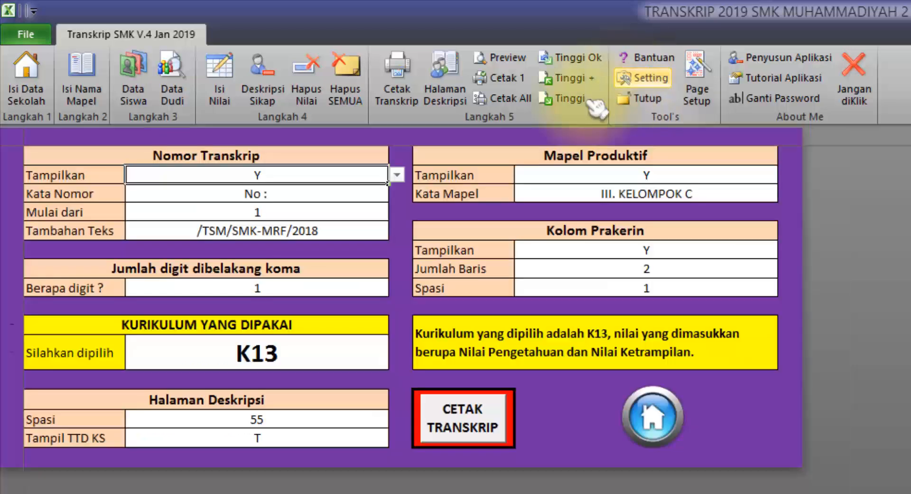
click(397, 175)
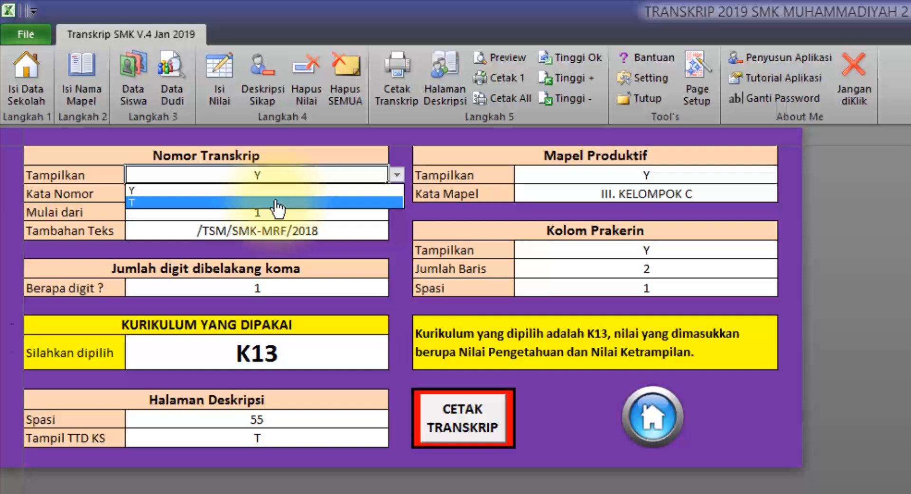
click(277, 202)
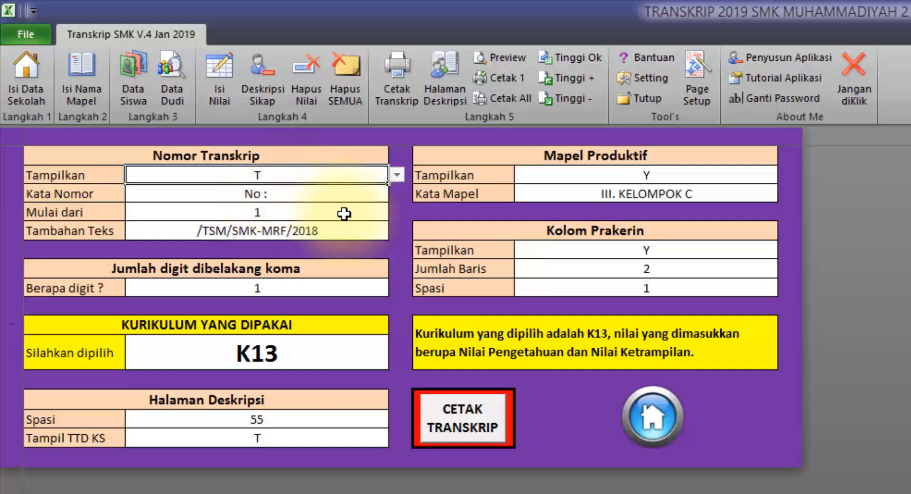
click(397, 74)
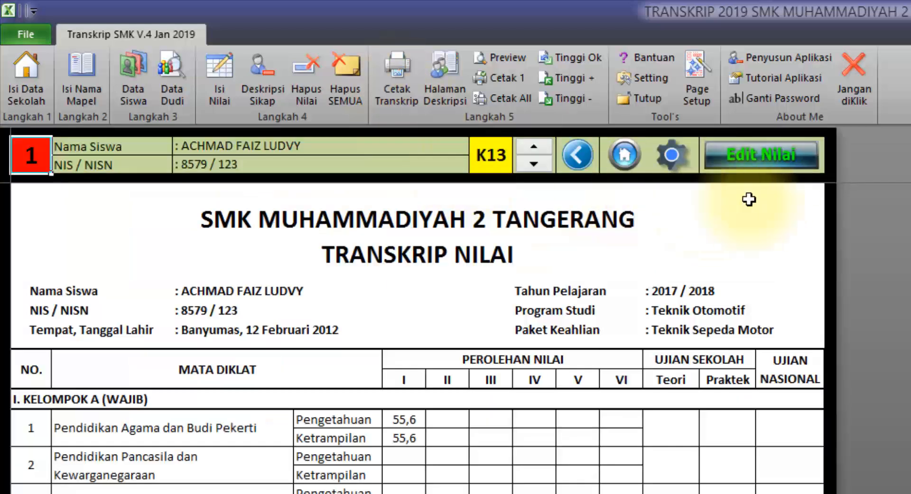
- Set Tampilkan under Nomor Transkrip back to Y and go through the cells beneath it
click(646, 78)
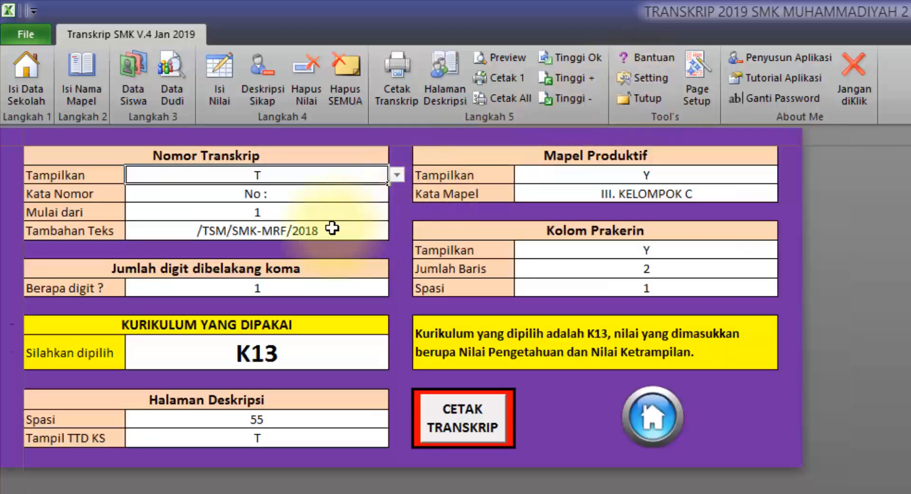
click(396, 174)
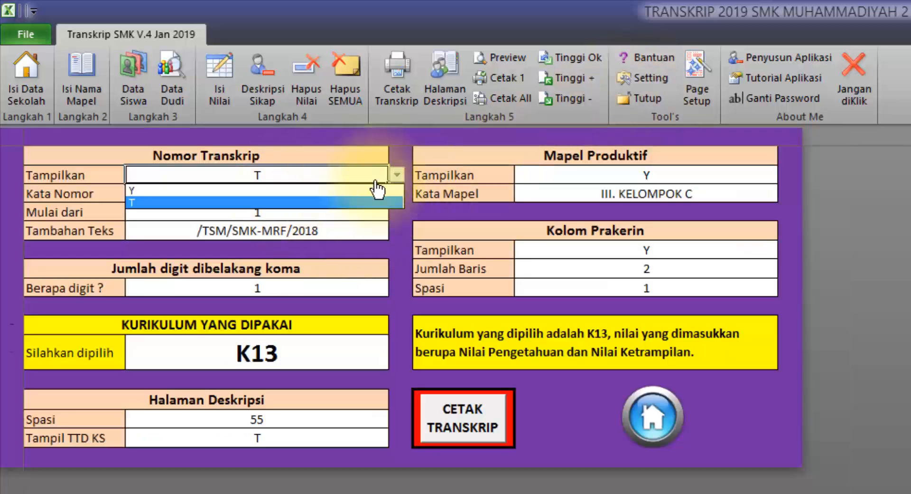
click(341, 191)
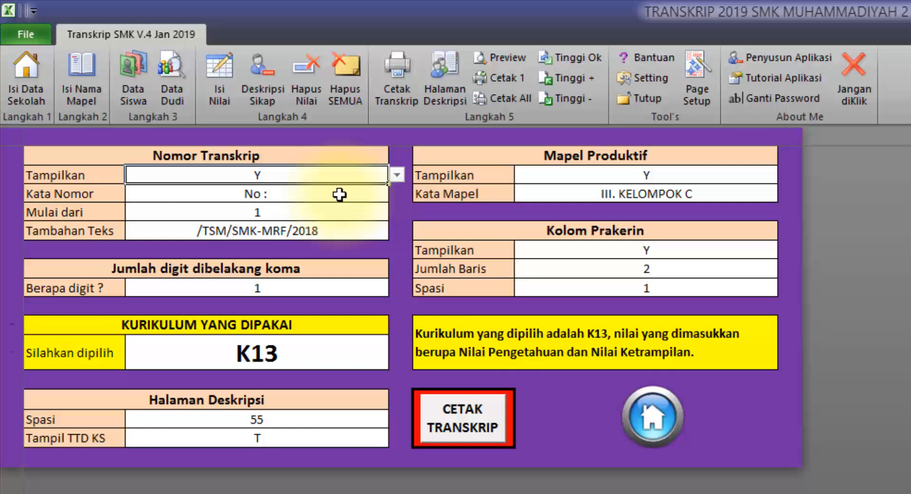
click(311, 194)
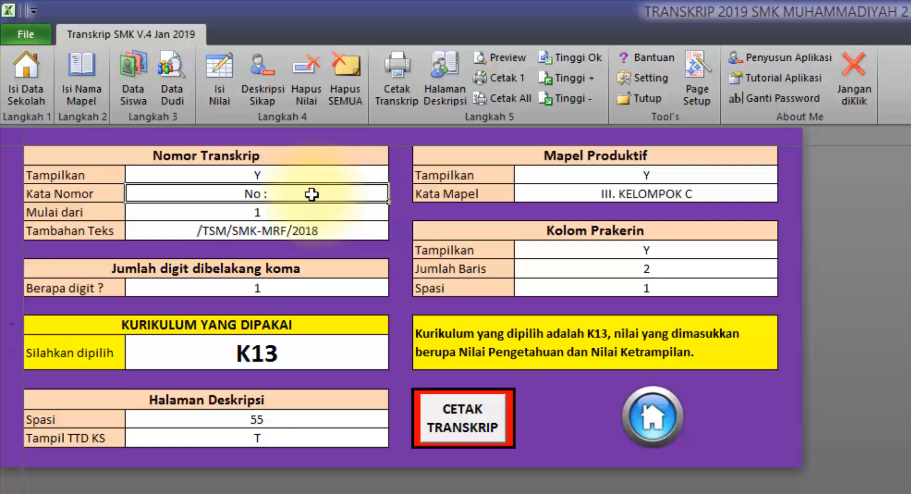
click(298, 216)
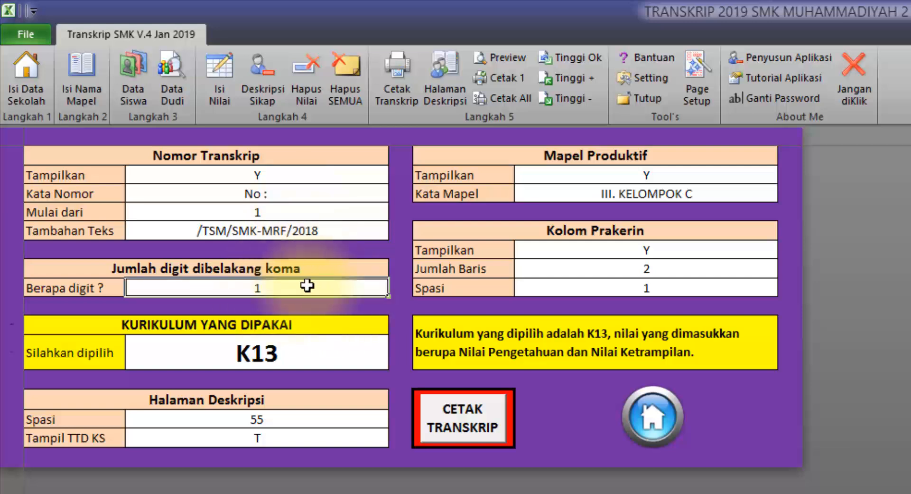
- Check the grades on the transcript, set the number of digits after the comma to 2, and view the transcript again
click(418, 113)
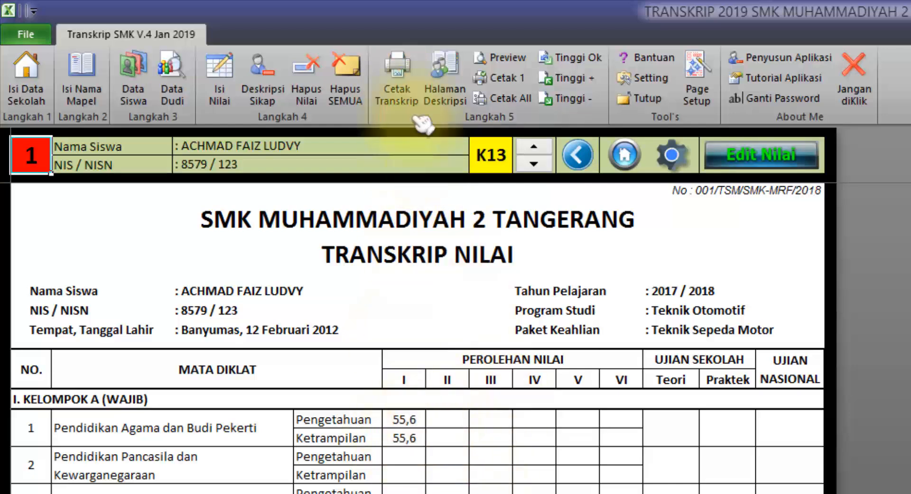
click(649, 77)
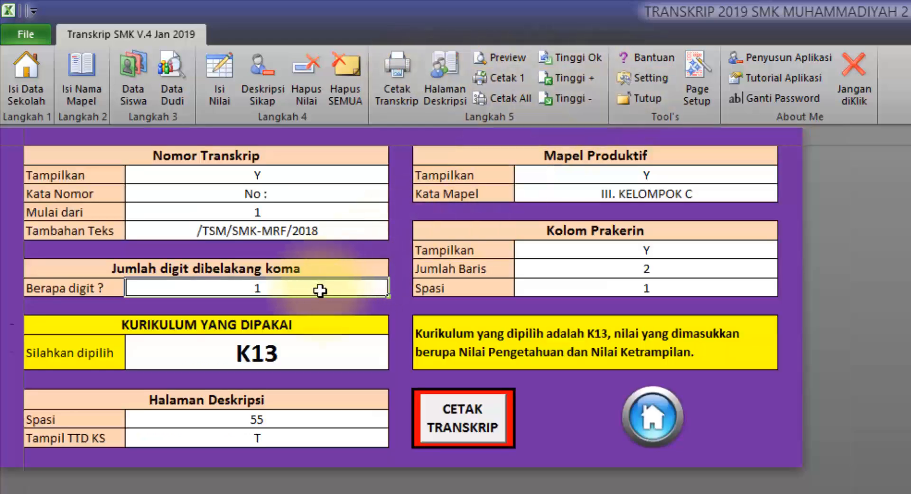
text(2)
key(Return)
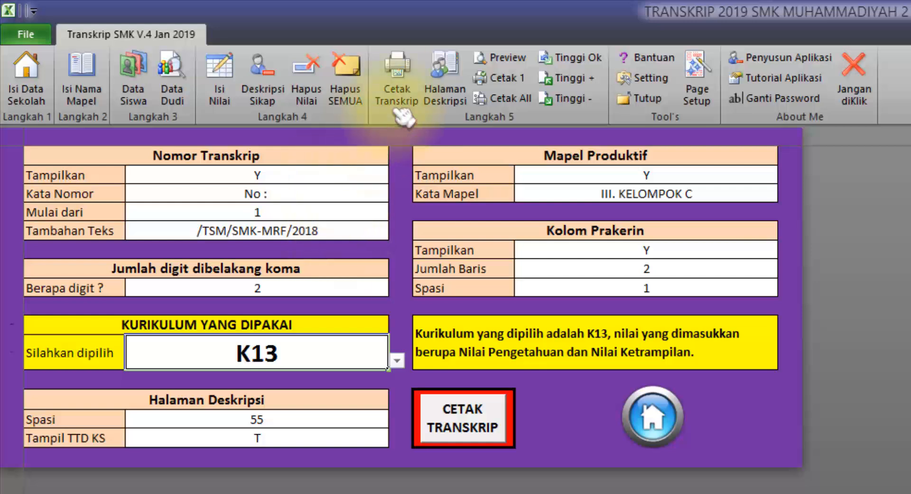
click(397, 85)
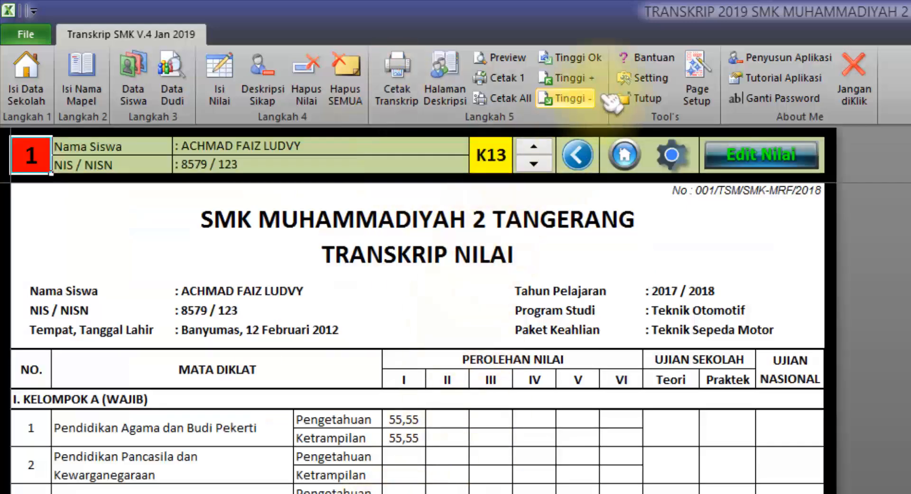
- Look at the curriculum choices in the settings, keep K13, and examine the grade rows on the transcript
click(645, 77)
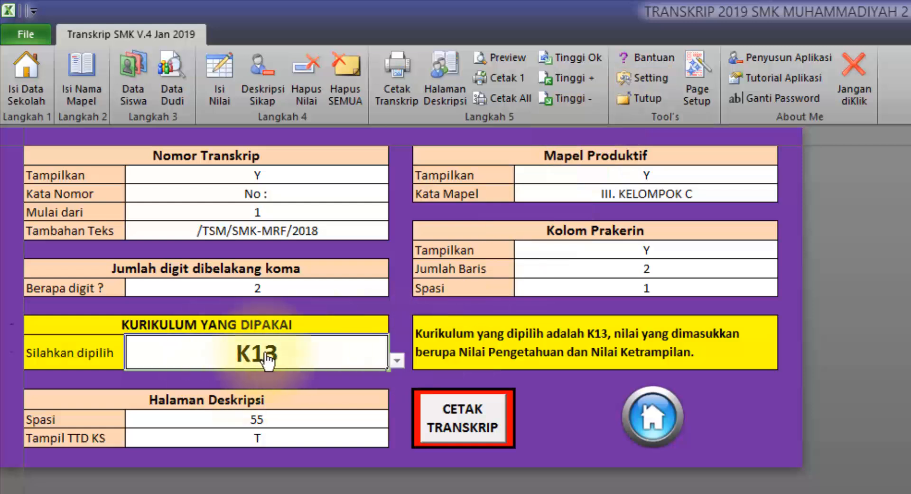
key(alt+Down)
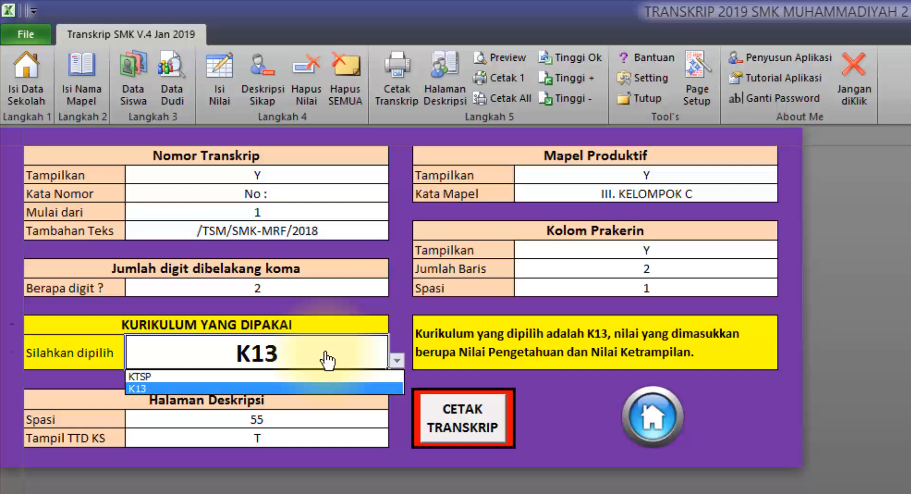
click(326, 353)
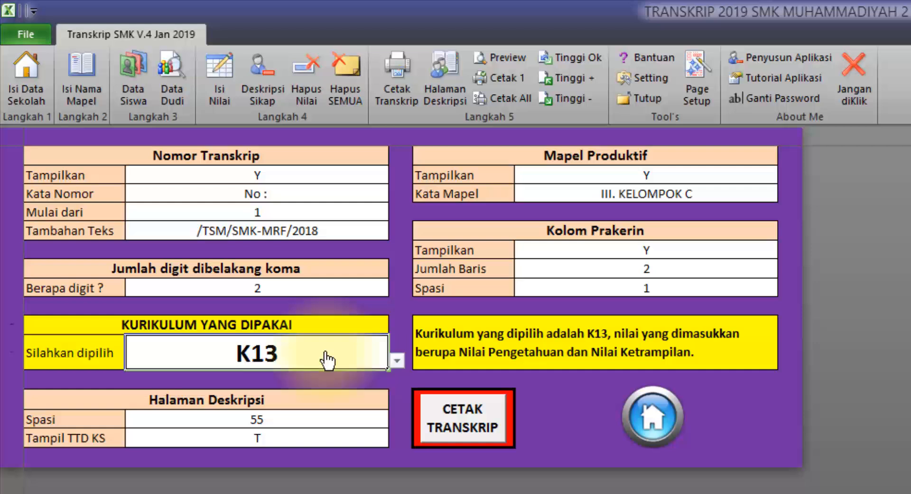
click(398, 90)
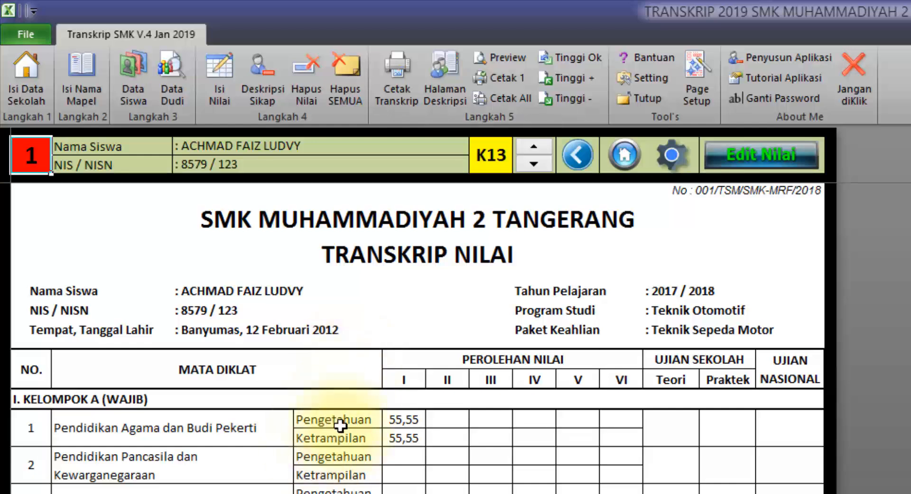
- Set the curriculum in the settings to KTSP and view the transcript page
click(634, 81)
click(397, 360)
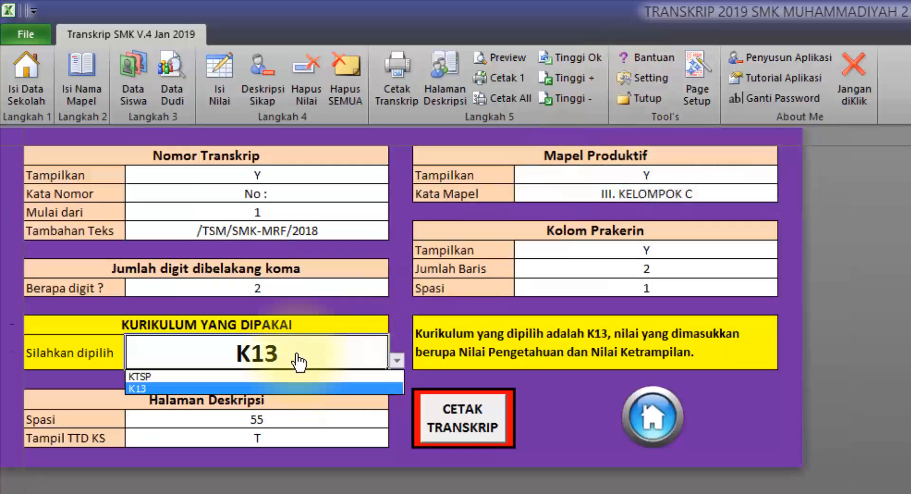
click(284, 376)
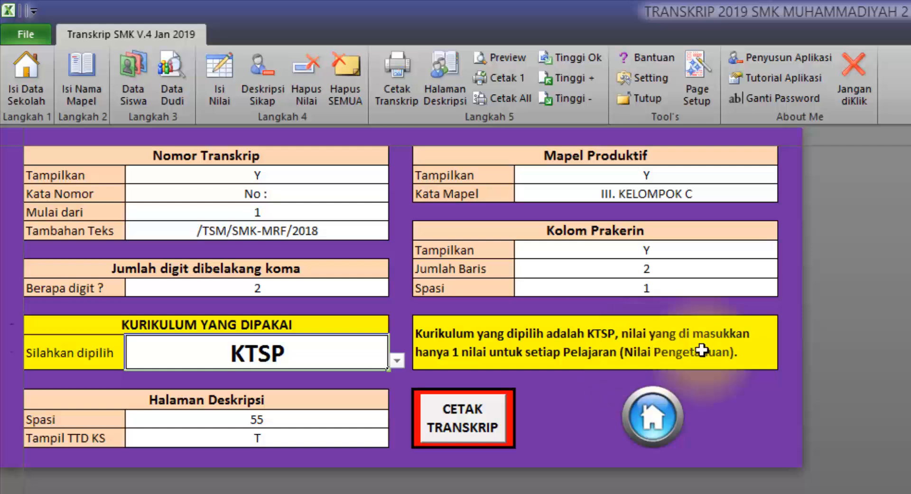
click(409, 97)
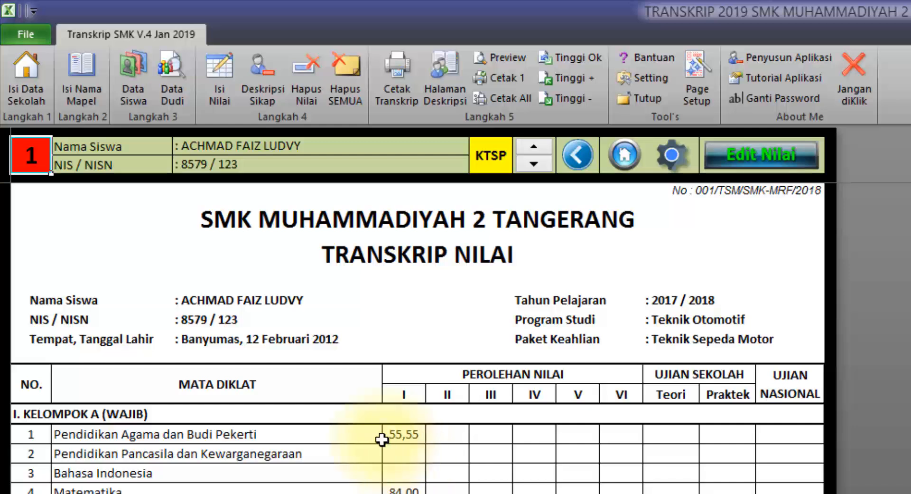
- Go through the Mapel Produktif and Kolom Prakerin settings, including the Tampilkan choices, Jumlah Baris and Spasi
click(647, 78)
drag(607, 175, 649, 195)
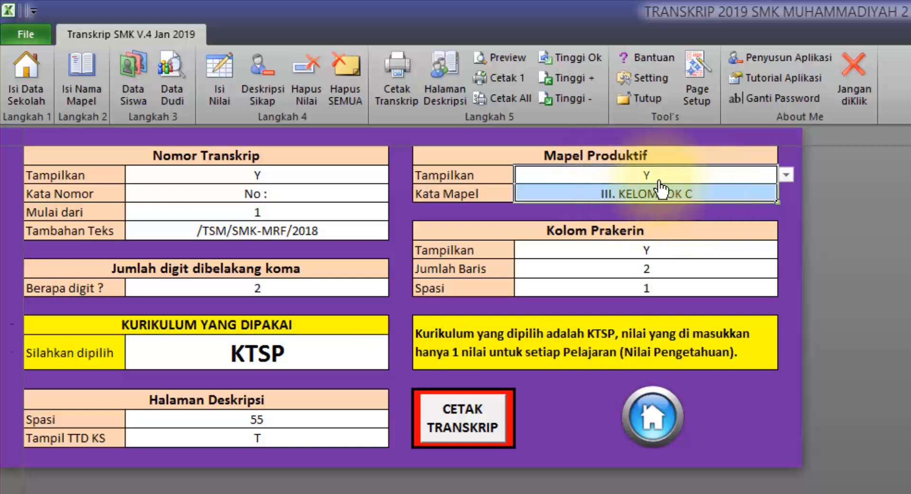
click(612, 251)
drag(630, 266, 671, 282)
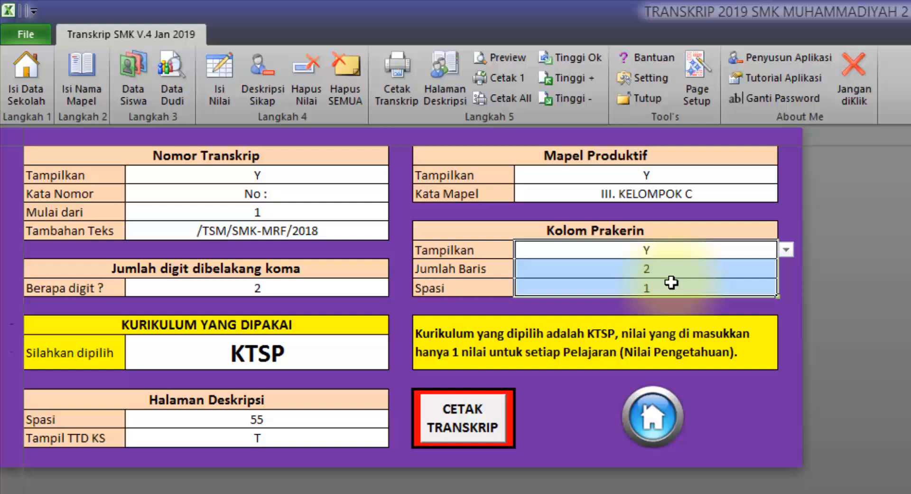
click(714, 269)
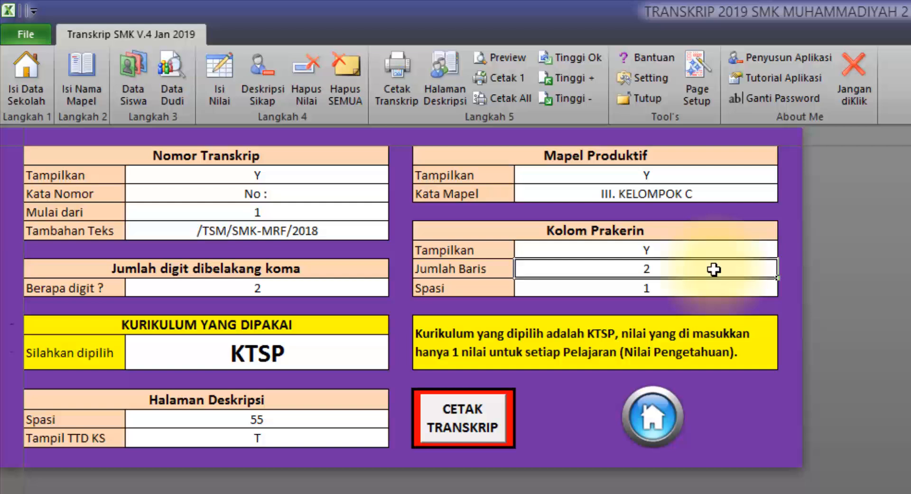
click(676, 250)
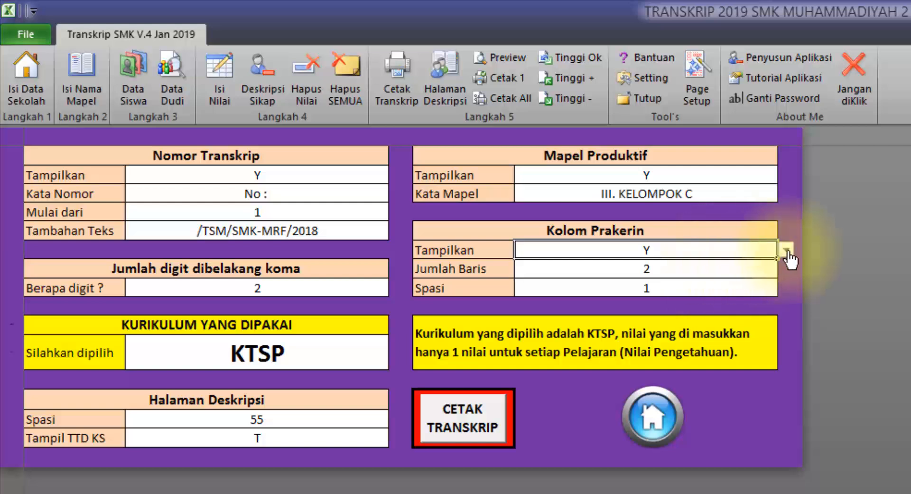
click(786, 249)
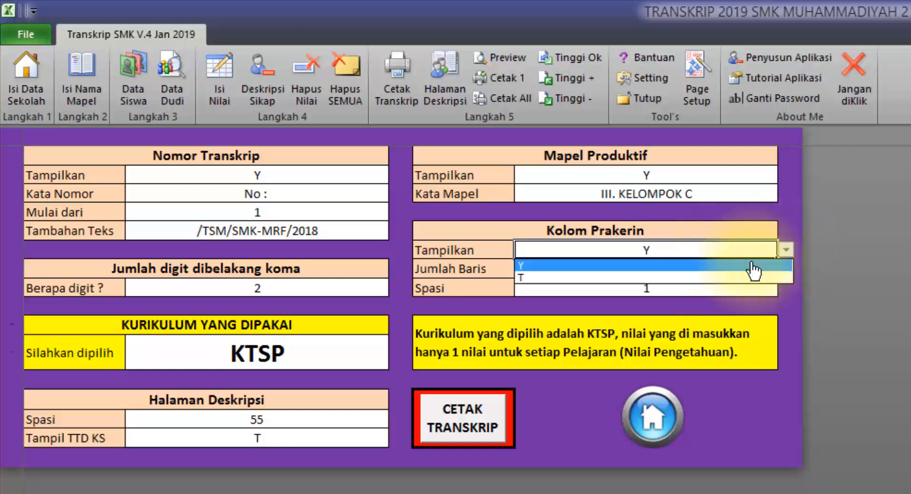
click(686, 232)
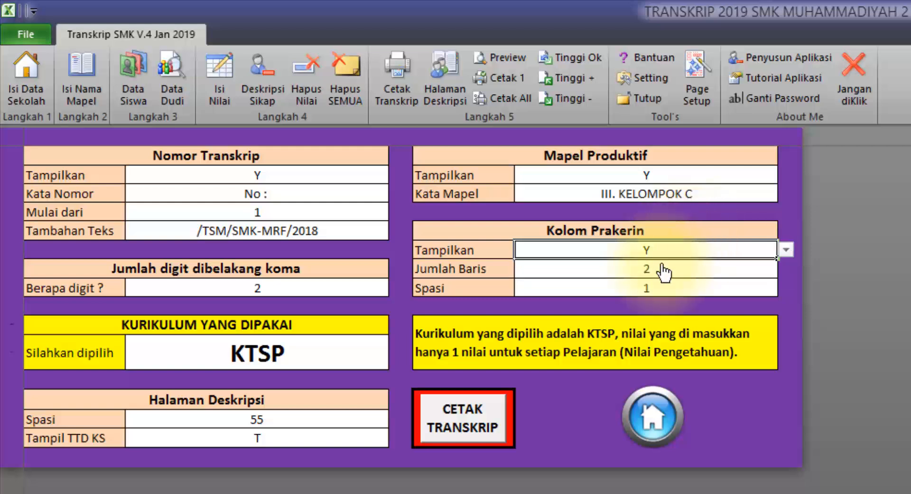
click(647, 269)
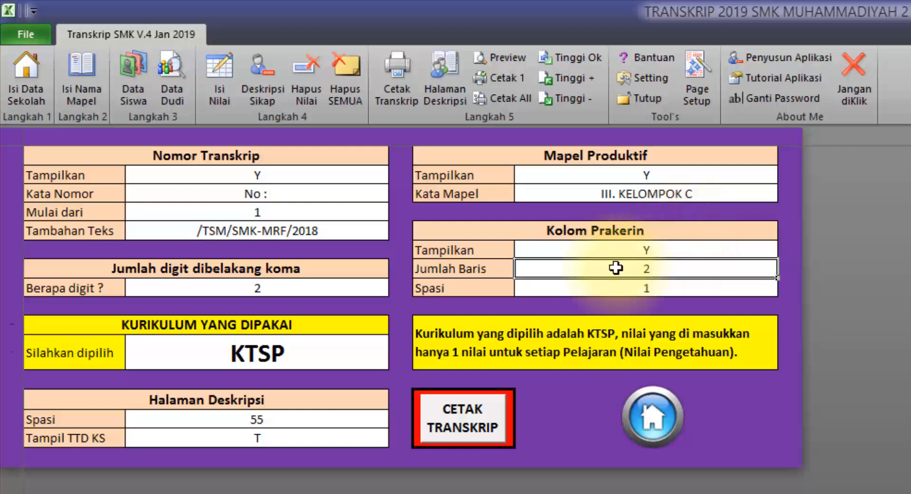
click(567, 291)
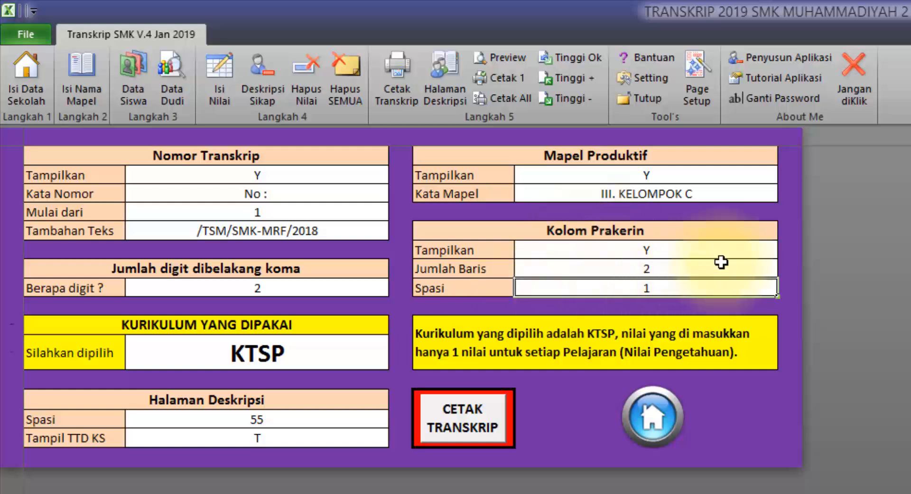
- Set the curriculum under KURIKULUM YANG DIPAKAI back to K13
click(365, 349)
click(396, 362)
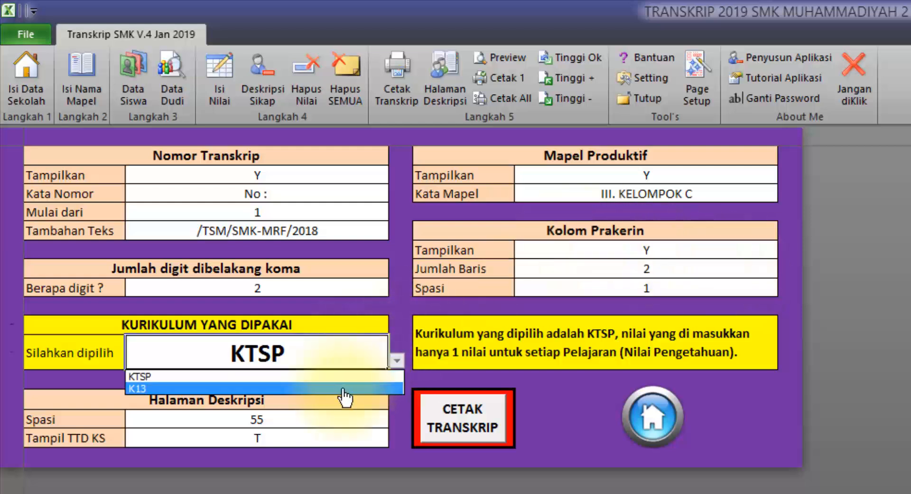
click(347, 385)
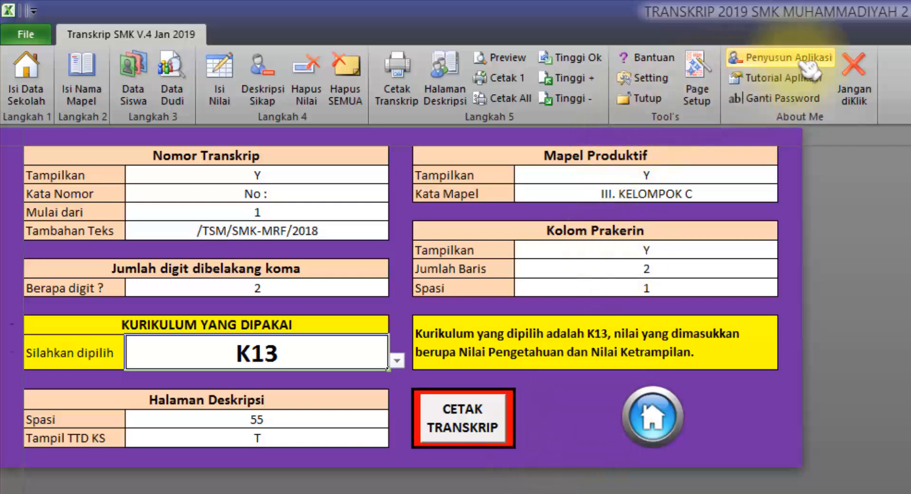
- View the list of application tutorials, reposition its window, and close it
click(788, 82)
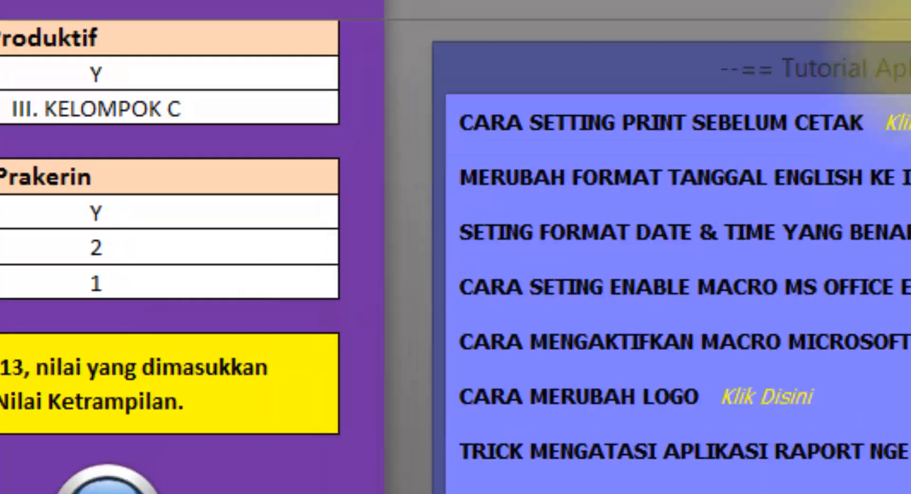
drag(910, 70, 905, 29)
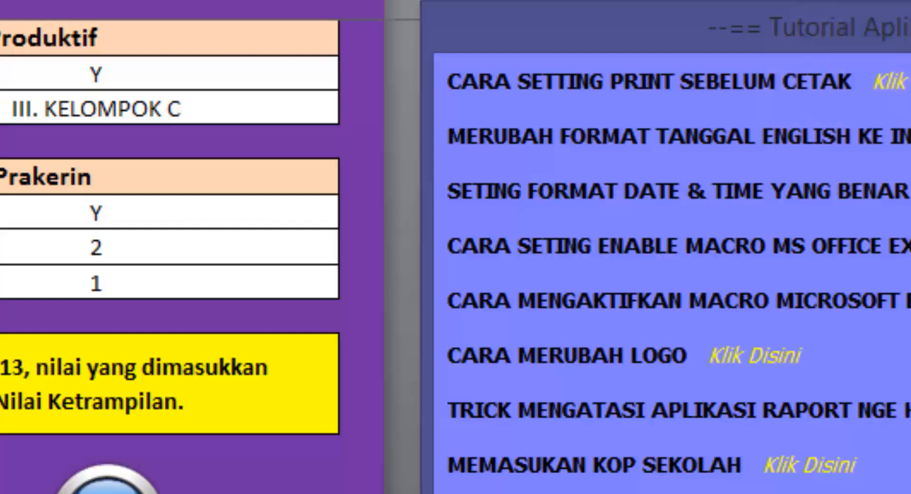
click(910, 1)
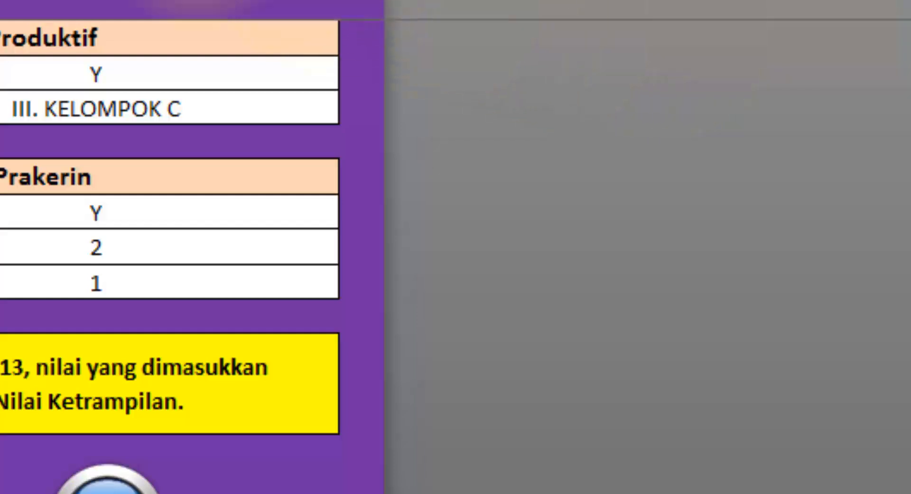
- Show the information about the application's author and reposition the Tentang Penyusun dialog
click(199, 1)
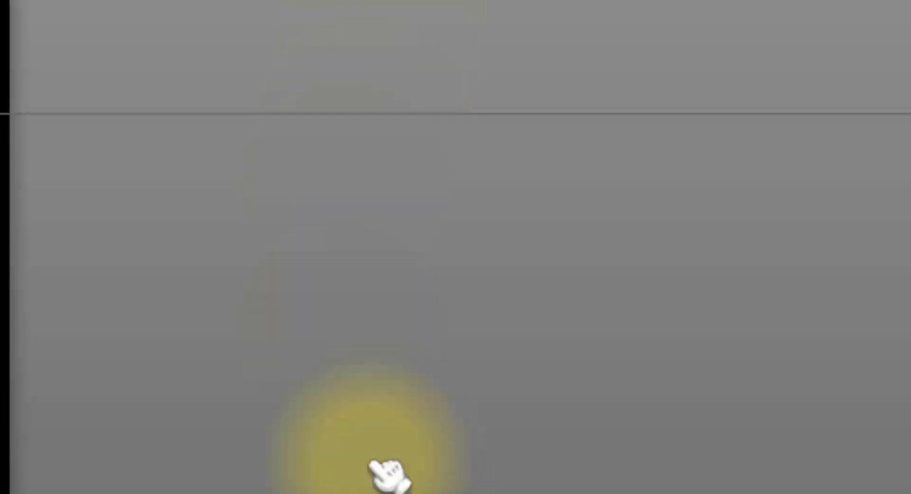
drag(372, 465, 312, 35)
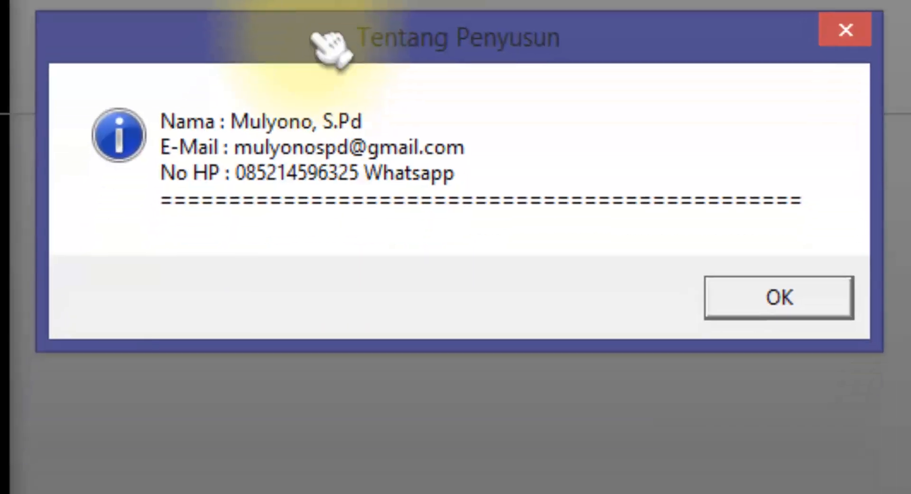